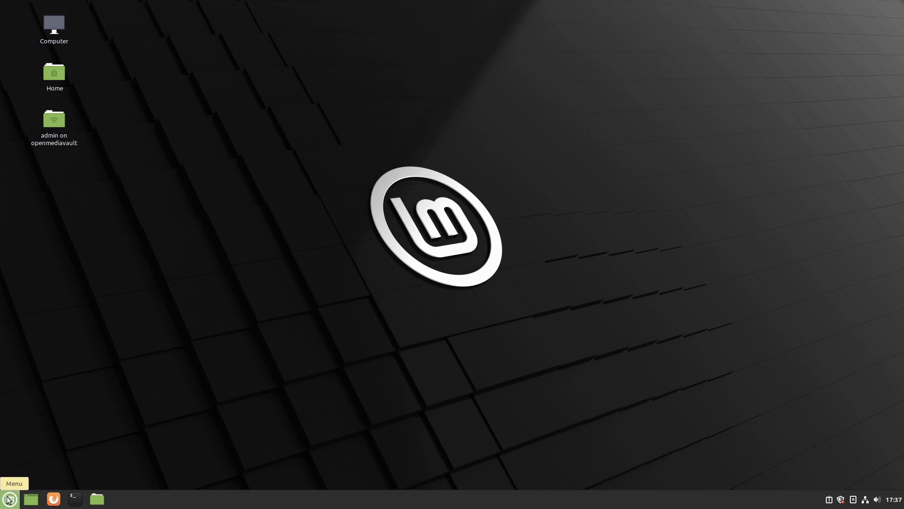
Step: Launch Firefox and search the web for keepassxc
{"action": "left_click", "coordinate": [54, 499]}
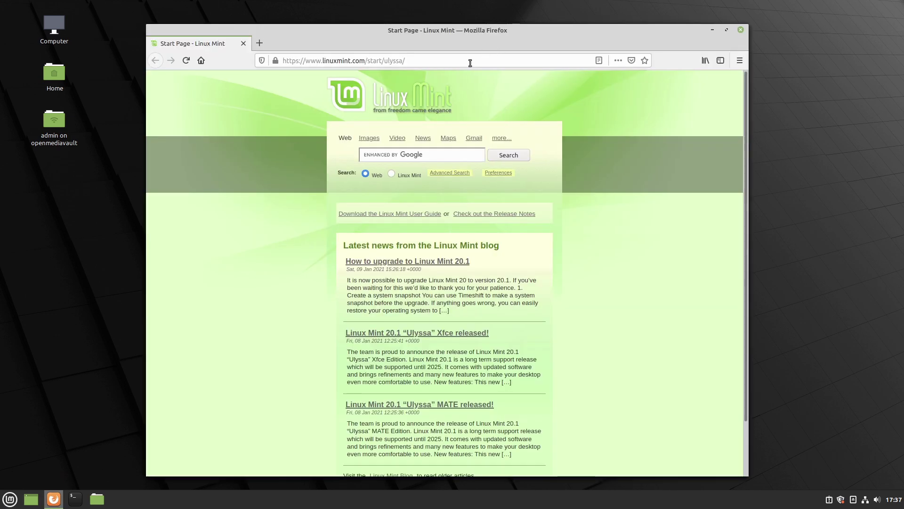
{"action": "left_click", "coordinate": [470, 63]}
{"action": "type", "text": "keep"}
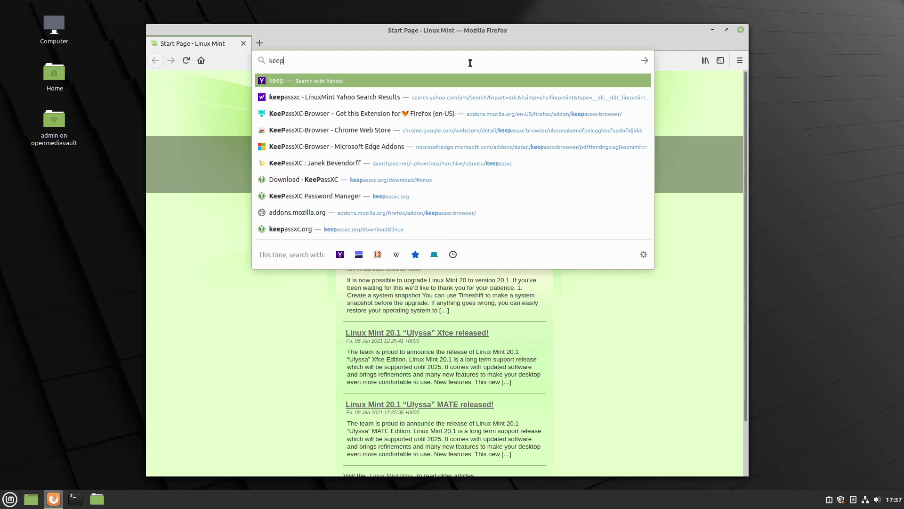
{"action": "type", "text": "assxc"}
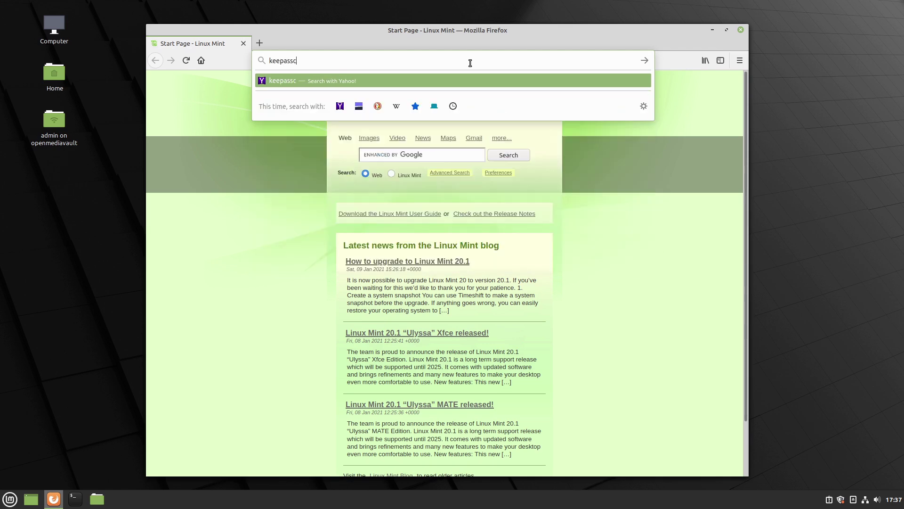
{"action": "key", "text": "Return"}
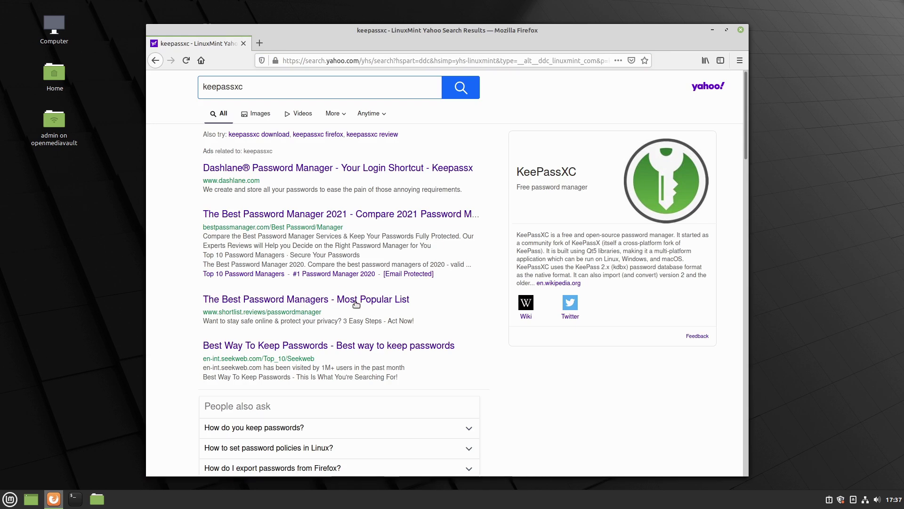
Step: Open the official KeePassXC site and go to its Linux download page
{"action": "scroll", "coordinate": [356, 304], "scroll_direction": "down", "scroll_amount": 5}
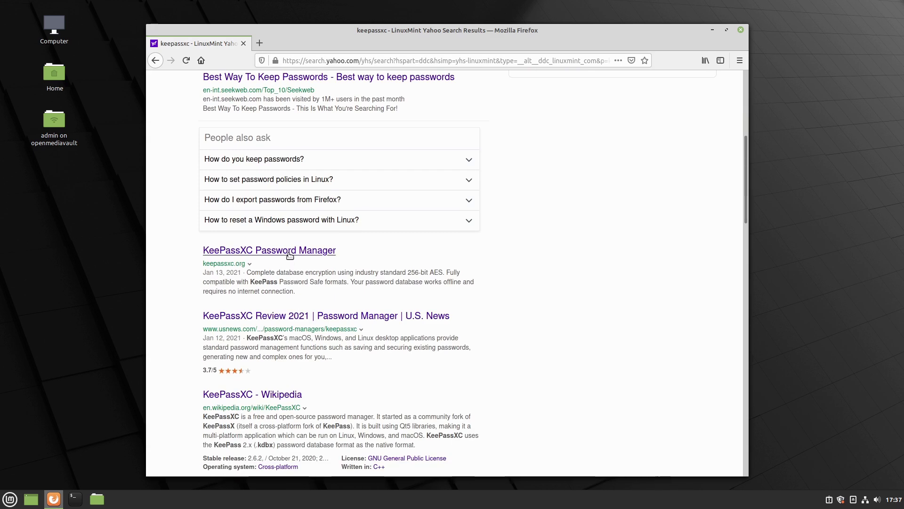
{"action": "left_click", "coordinate": [290, 255]}
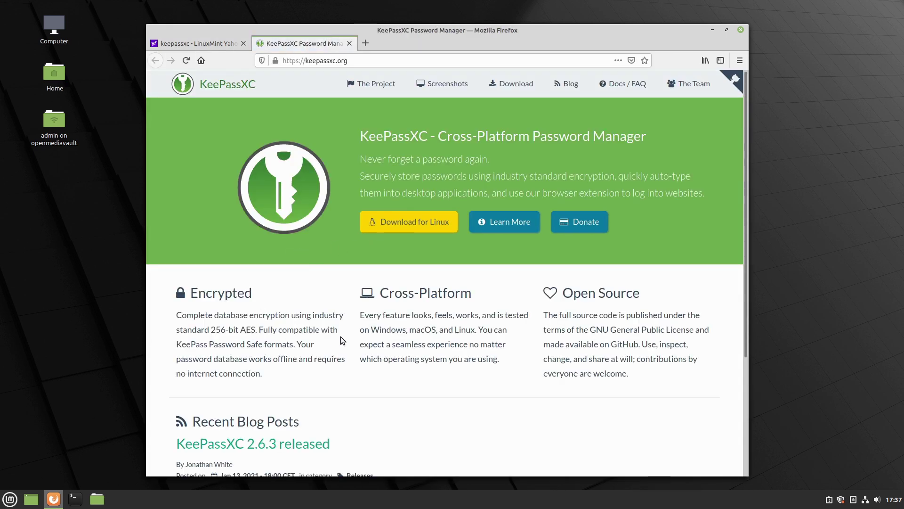
{"action": "scroll", "coordinate": [436, 254], "scroll_direction": "down", "scroll_amount": 3}
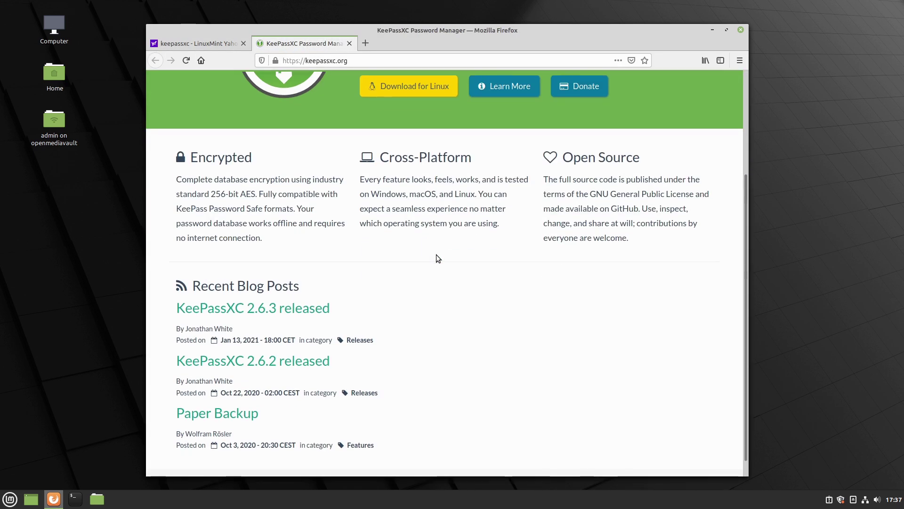
{"action": "scroll", "coordinate": [436, 254], "scroll_direction": "up", "scroll_amount": 4}
{"action": "left_click", "coordinate": [436, 217]}
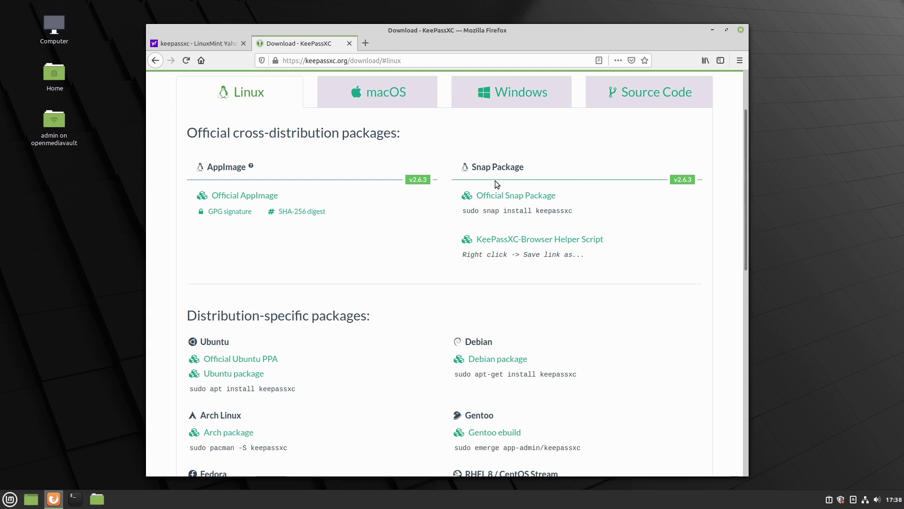
Step: Browse the Windows and macOS download packages on the KeePassXC site
{"action": "scroll", "coordinate": [536, 215], "scroll_direction": "up", "scroll_amount": 2}
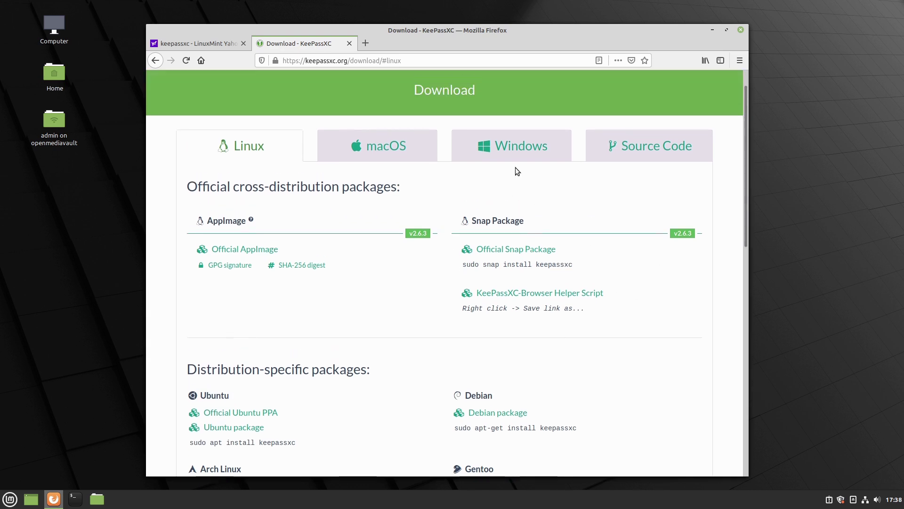
{"action": "left_click", "coordinate": [517, 146]}
{"action": "scroll", "coordinate": [485, 250], "scroll_direction": "down", "scroll_amount": 3}
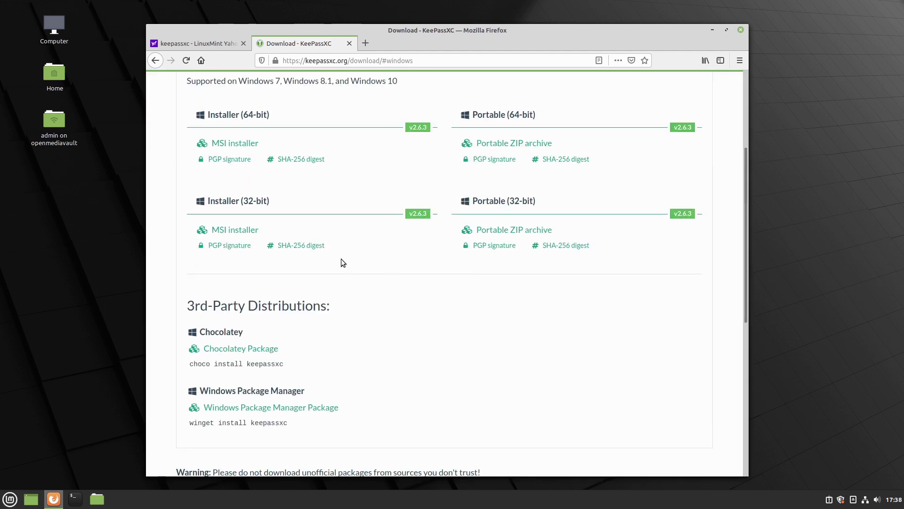
{"action": "scroll", "coordinate": [343, 262], "scroll_direction": "up", "scroll_amount": 2}
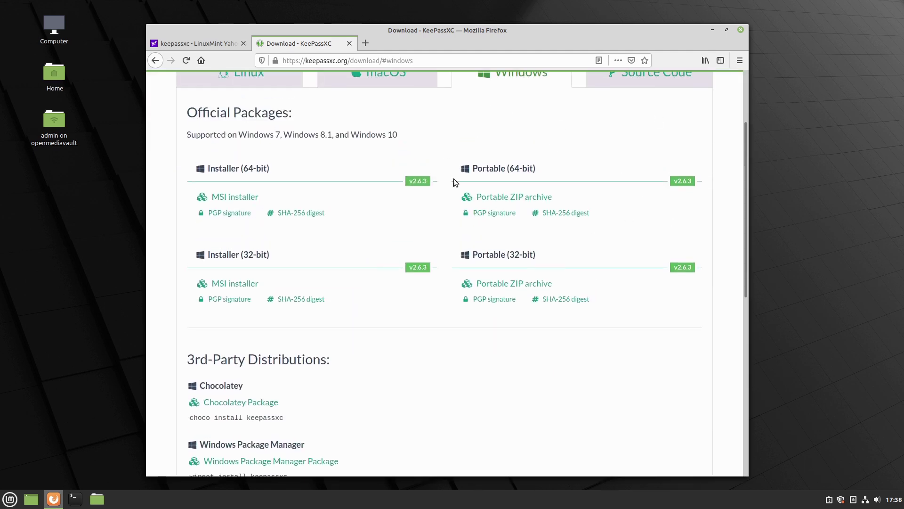
{"action": "scroll", "coordinate": [452, 188], "scroll_direction": "up", "scroll_amount": 3}
{"action": "left_click", "coordinate": [383, 180]}
{"action": "scroll", "coordinate": [566, 281], "scroll_direction": "down", "scroll_amount": 2}
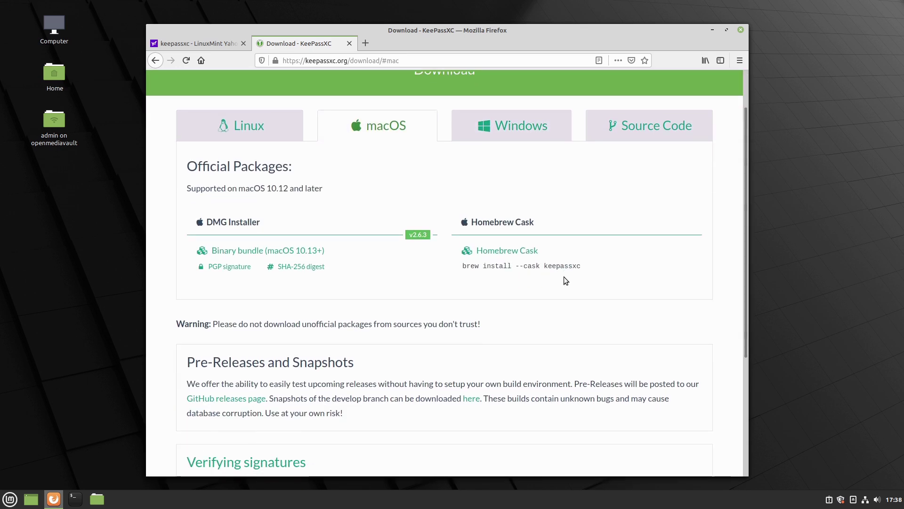
Step: Return to the Linux packages, scroll to distribution-specific packages, then open the Mint menu
{"action": "left_click", "coordinate": [256, 121]}
{"action": "scroll", "coordinate": [258, 120], "scroll_direction": "up", "scroll_amount": 1}
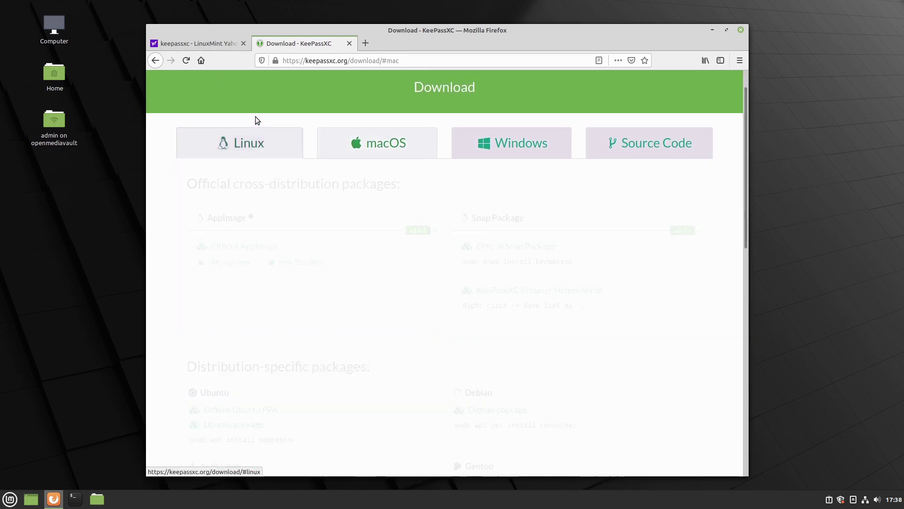
{"action": "scroll", "coordinate": [349, 194], "scroll_direction": "up", "scroll_amount": 2}
{"action": "scroll", "coordinate": [347, 210], "scroll_direction": "down", "scroll_amount": 3}
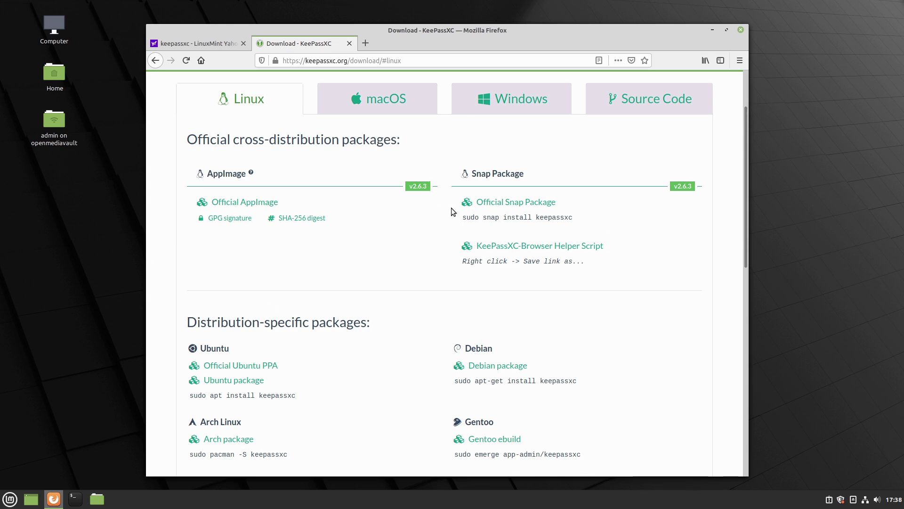
{"action": "scroll", "coordinate": [459, 214], "scroll_direction": "down", "scroll_amount": 3}
{"action": "scroll", "coordinate": [237, 281], "scroll_direction": "down", "scroll_amount": 2}
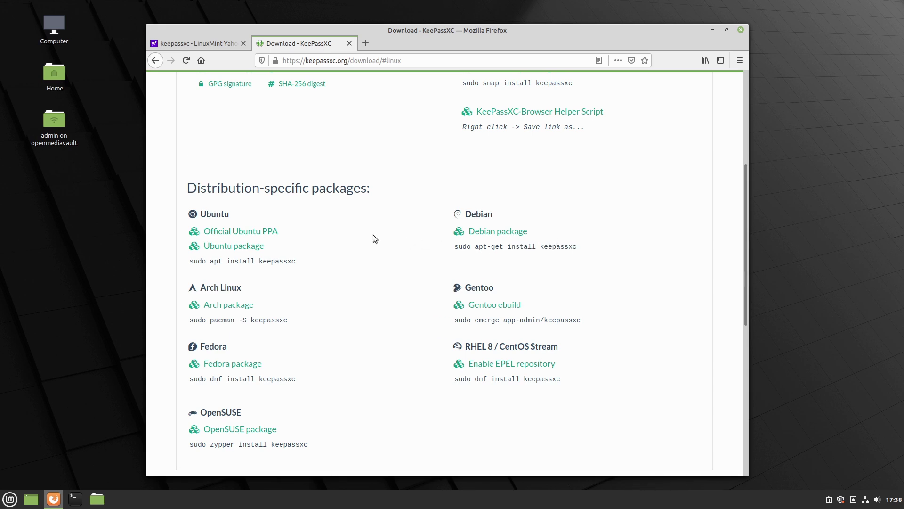
{"action": "left_click", "coordinate": [11, 499]}
Step: Launch KeePassXC from the menu and check its version 2.6.3 in Help > About
{"action": "type", "text": "kee"}
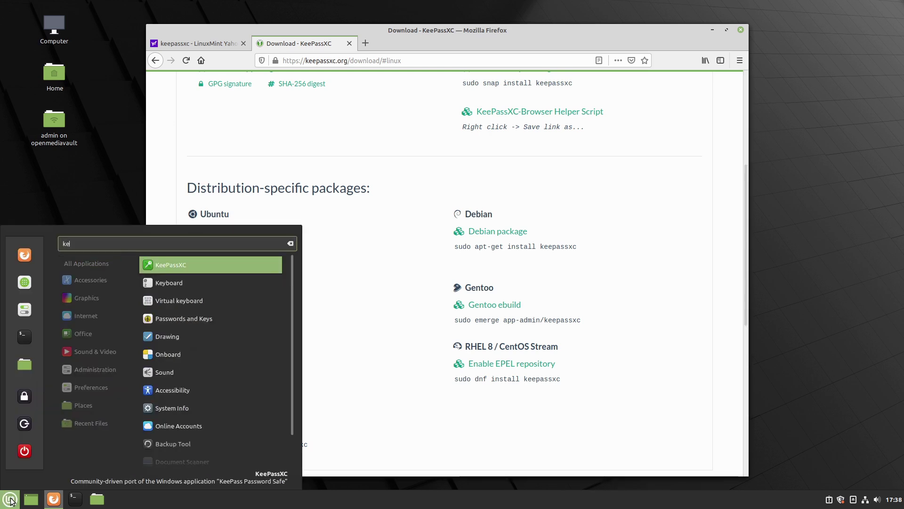
{"action": "left_click", "coordinate": [196, 269]}
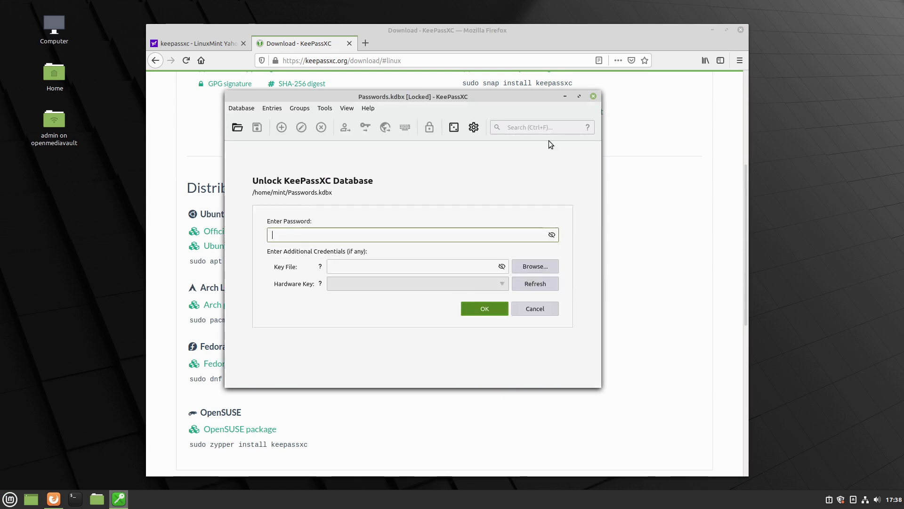
{"action": "left_click", "coordinate": [368, 108]}
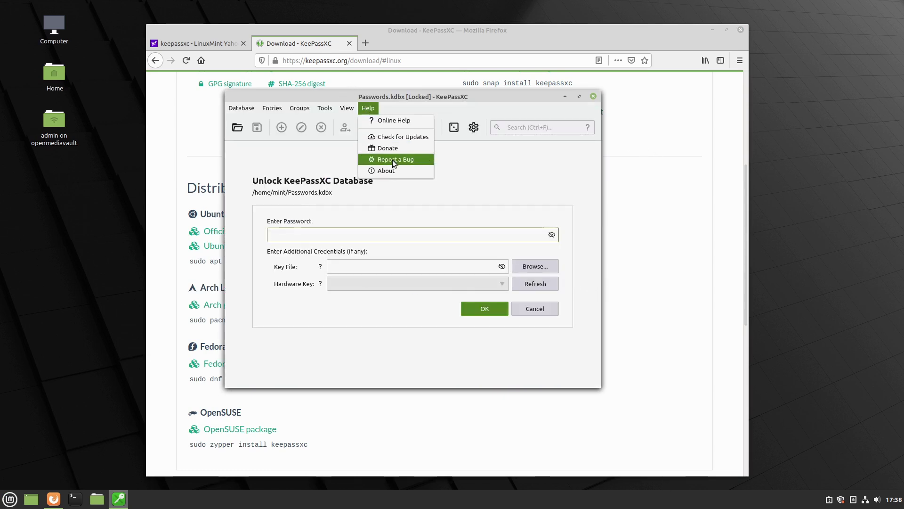
{"action": "left_click", "coordinate": [393, 169]}
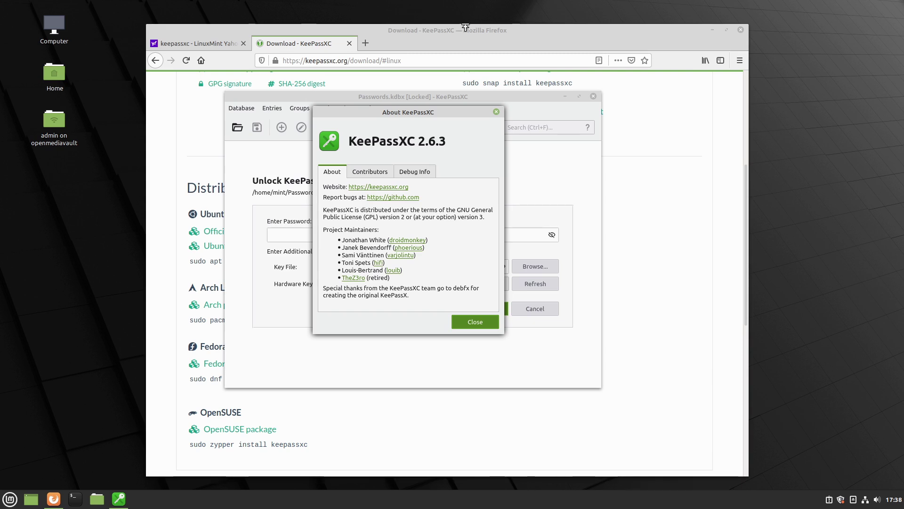
{"action": "left_click", "coordinate": [497, 111]}
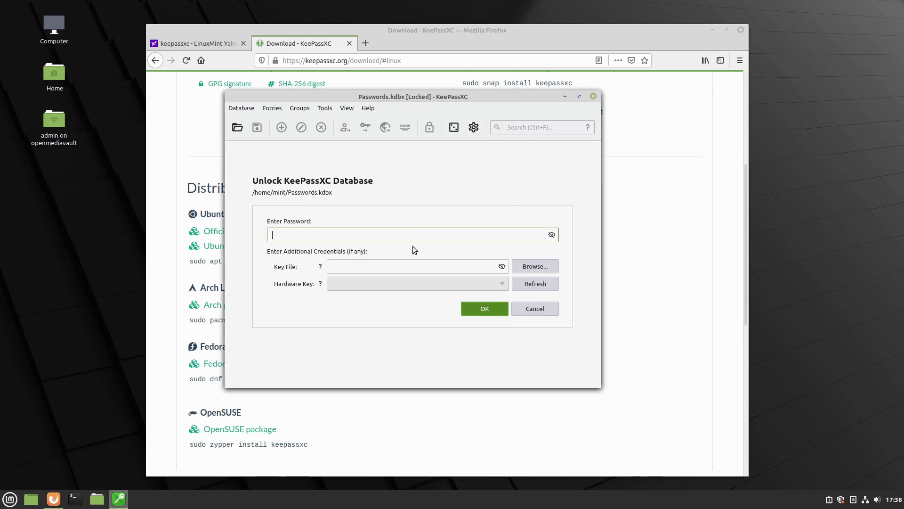
Step: Enter the master password for Passwords.kdbx, briefly revealing it, and unlock the database
{"action": "type", "text": "••••"}
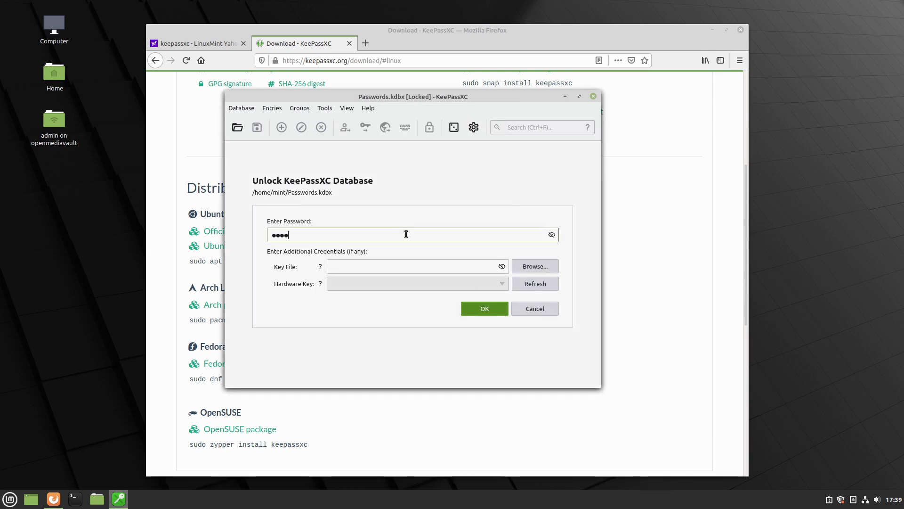
{"action": "type", "text": "••••"}
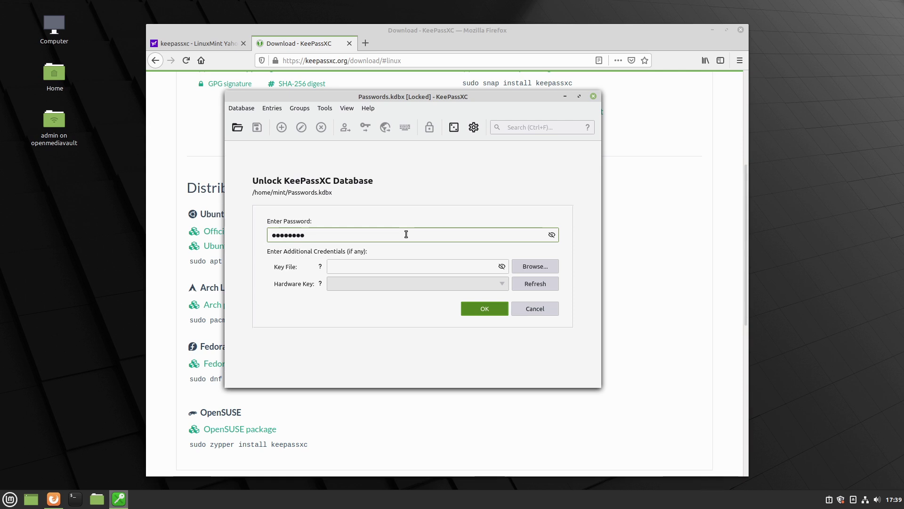
{"action": "left_click", "coordinate": [552, 235]}
{"action": "left_click", "coordinate": [552, 236]}
{"action": "left_click", "coordinate": [496, 311]}
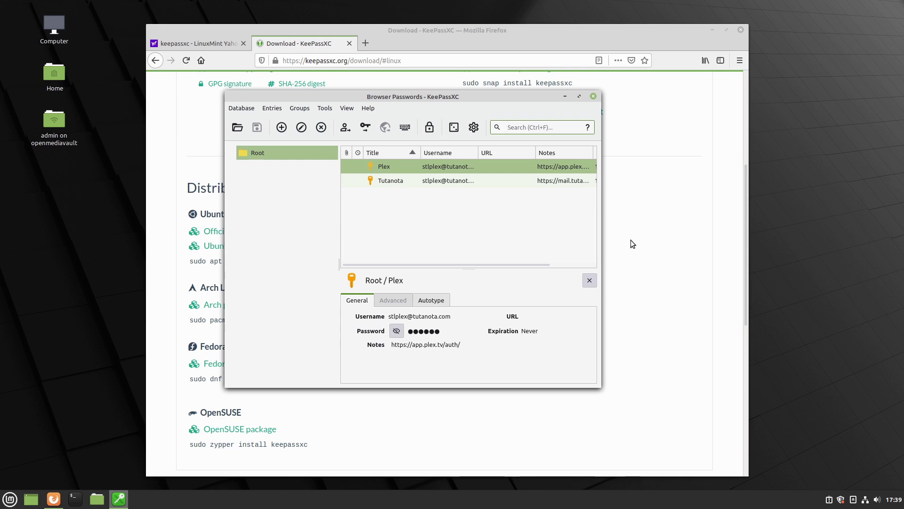
Step: Open the Tutanota entry for editing and place the cursor in its URL field
{"action": "double_click", "coordinate": [393, 183]}
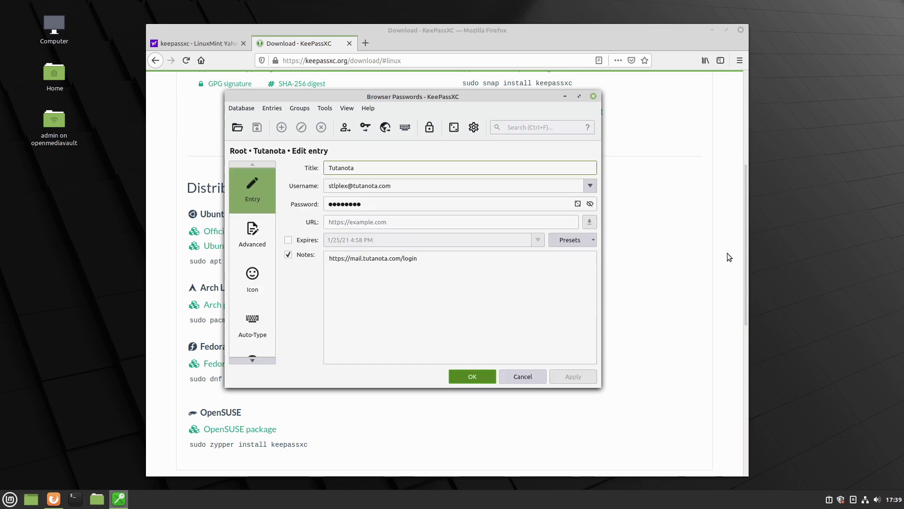
{"action": "left_click", "coordinate": [427, 223]}
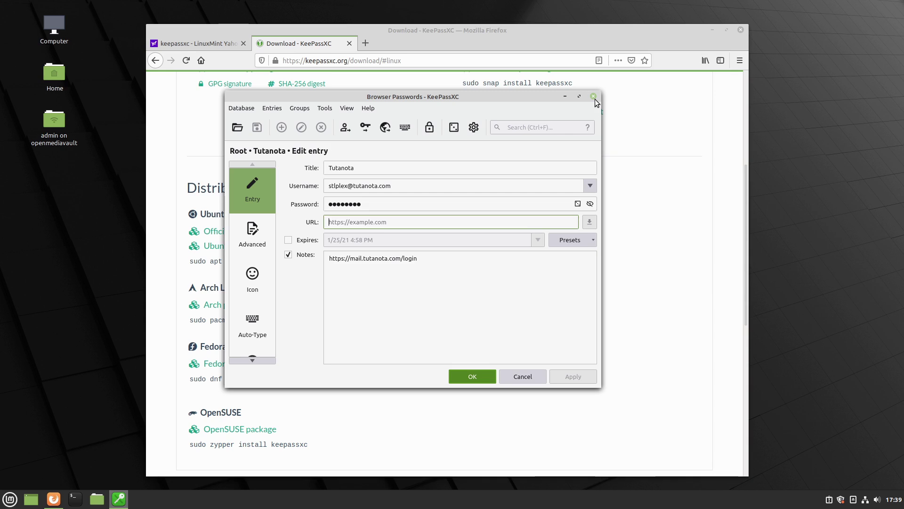
Step: In Settings > Browser Integration, untick Firefox and Vivaldi, then toggle browser integration off and on
{"action": "left_click", "coordinate": [474, 127]}
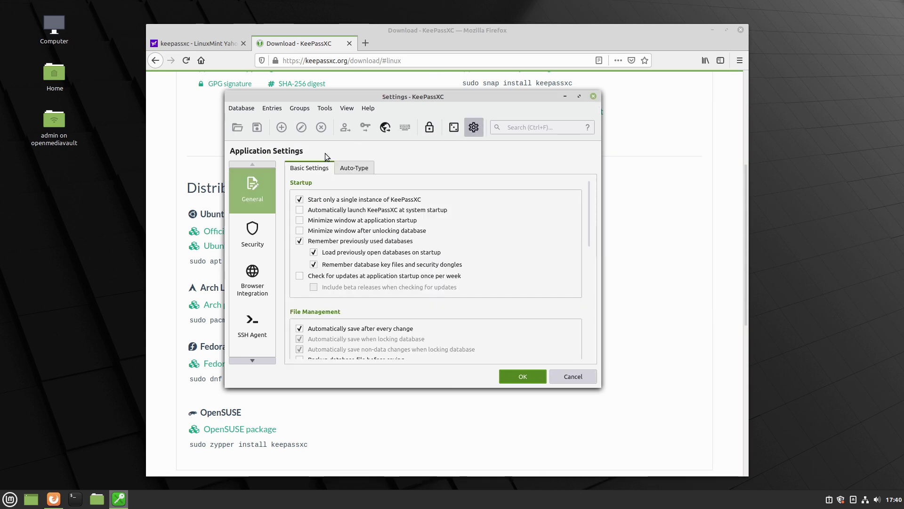
{"action": "left_click", "coordinate": [256, 283]}
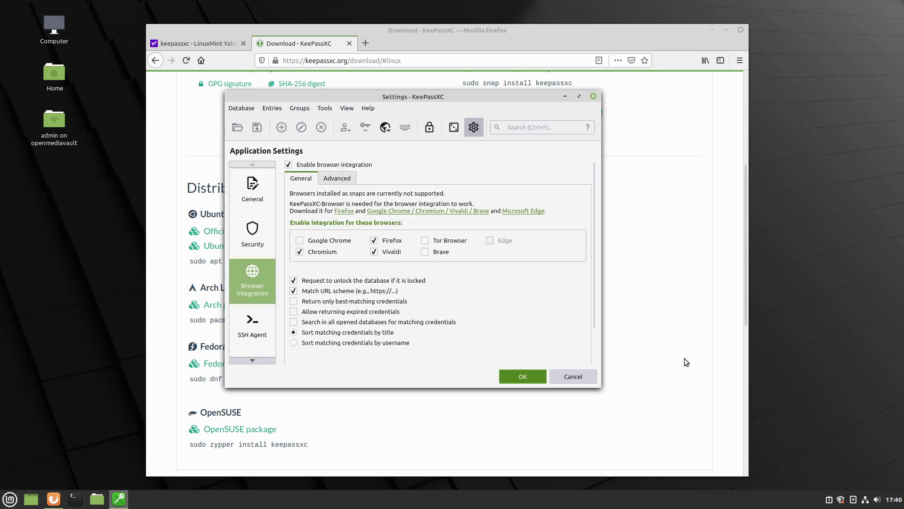
{"action": "left_click", "coordinate": [374, 241]}
{"action": "left_click", "coordinate": [374, 252]}
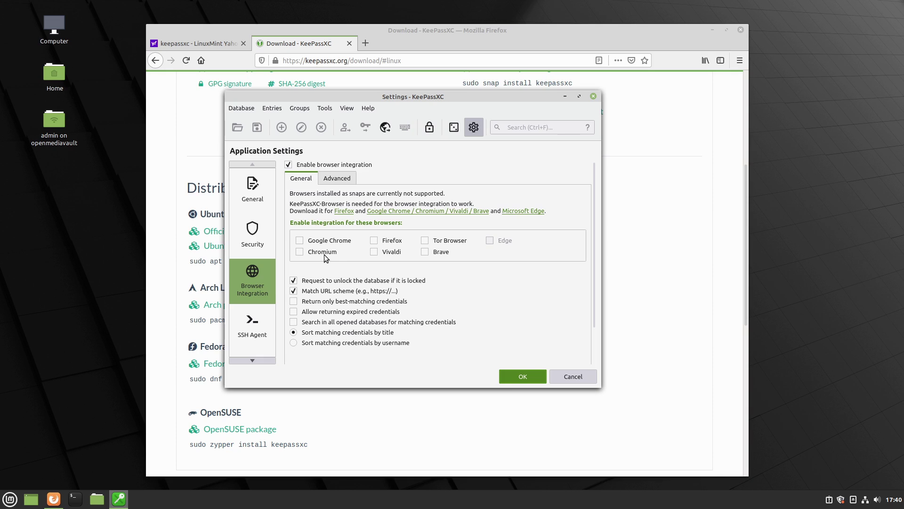
{"action": "left_click", "coordinate": [305, 164]}
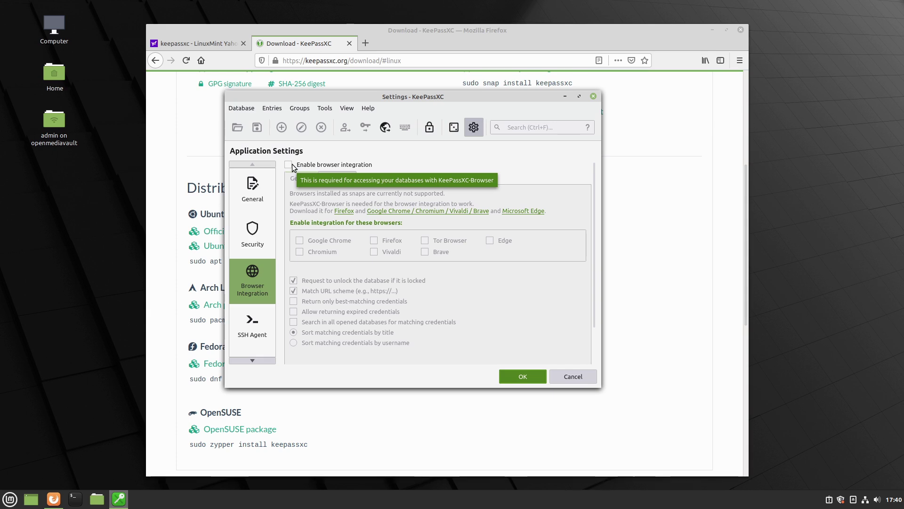
{"action": "left_click", "coordinate": [292, 164]}
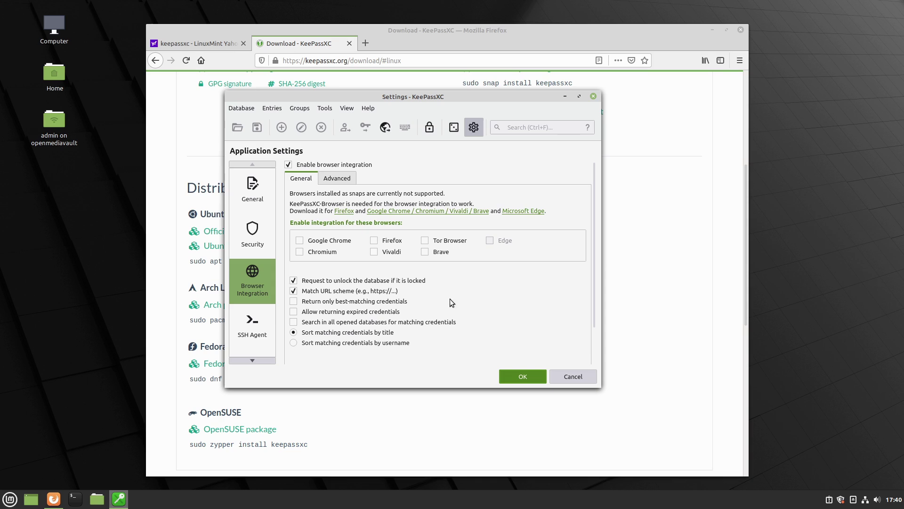
Step: Enable browser integration for Firefox, Chromium and Vivaldi
{"action": "left_click", "coordinate": [375, 241]}
{"action": "left_click", "coordinate": [324, 252]}
{"action": "left_click", "coordinate": [392, 253]}
Step: Review the Advanced integration options, then follow the KeePassXC-Browser link for Firefox
{"action": "left_click", "coordinate": [342, 179]}
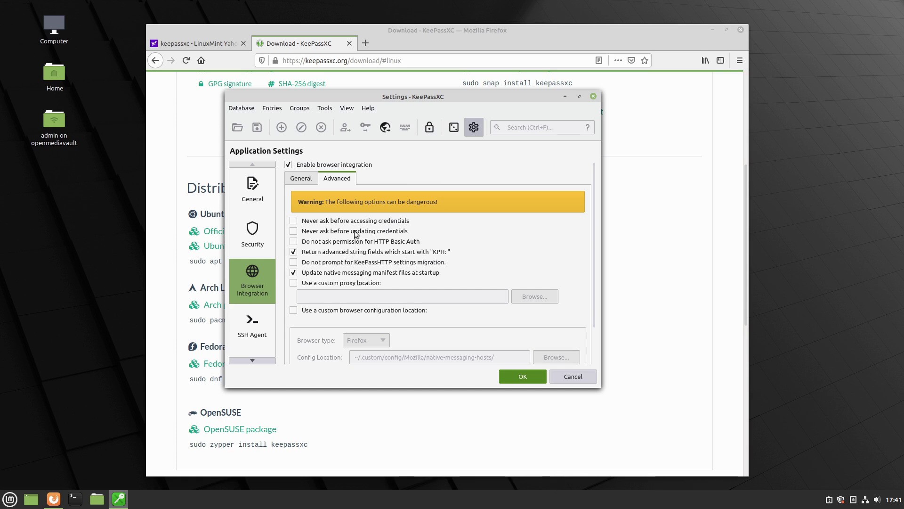
{"action": "left_click", "coordinate": [303, 179]}
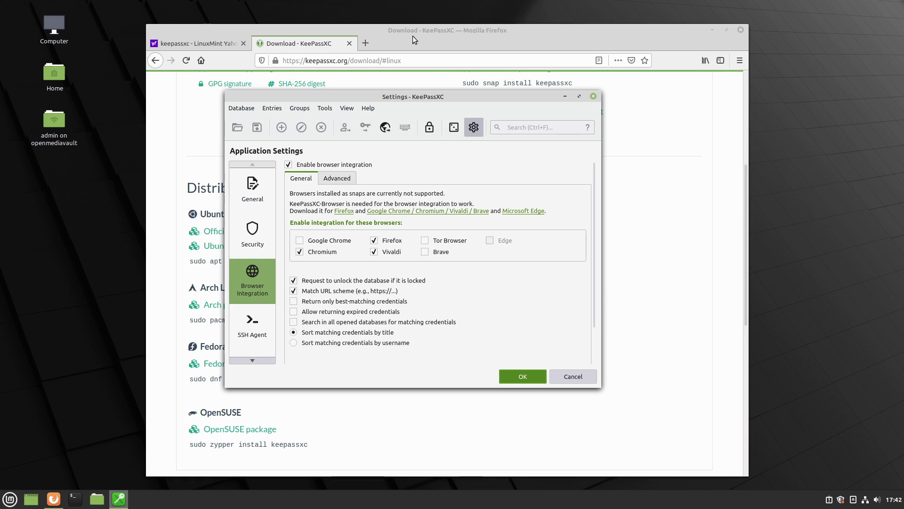
{"action": "left_click", "coordinate": [348, 210]}
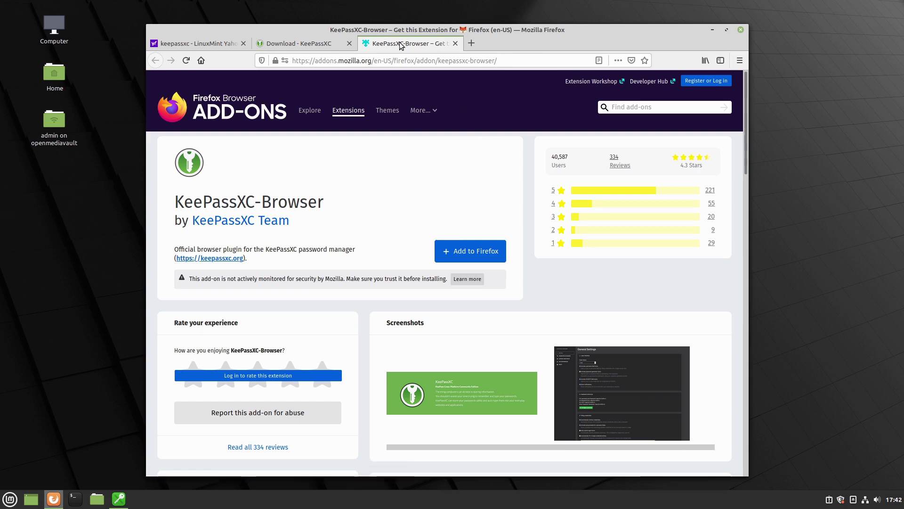
Step: Select the full KeePassXC-Browser add-on page URL in Firefox, then open the Mint menu
{"action": "left_click", "coordinate": [399, 59]}
{"action": "left_click", "coordinate": [399, 60]}
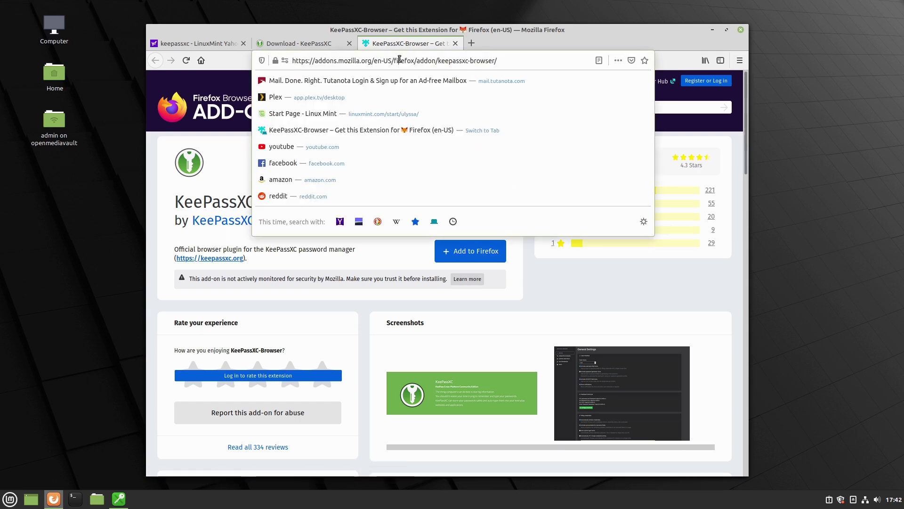
{"action": "double_click", "coordinate": [399, 60]}
{"action": "left_click", "coordinate": [393, 60]}
{"action": "triple_click", "coordinate": [392, 60]}
{"action": "key", "text": "ctrl+c"}
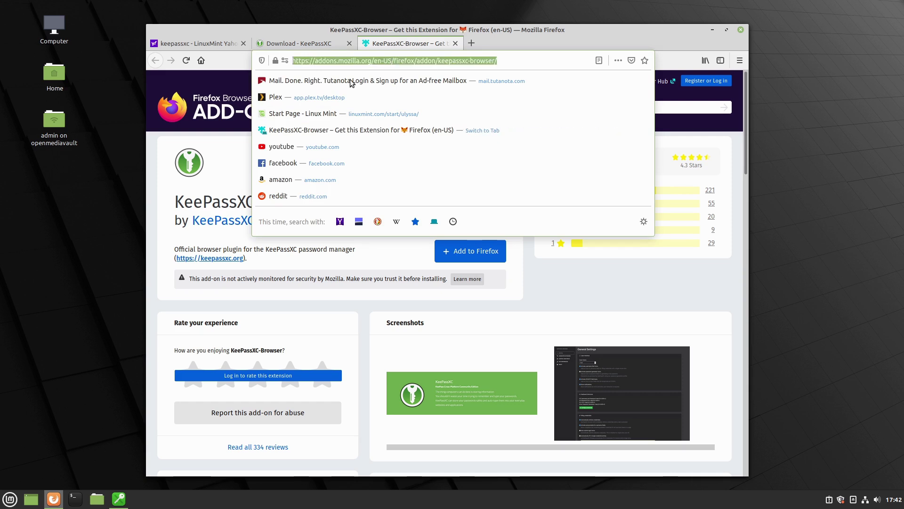
{"action": "left_click", "coordinate": [6, 503]}
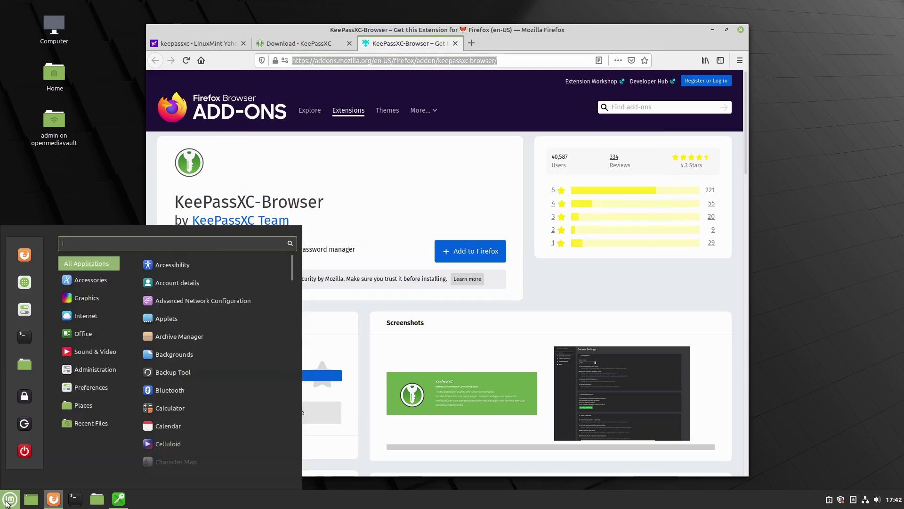
Step: Launch LibreWolf from the application menu and position its window over Firefox
{"action": "type", "text": "lib"}
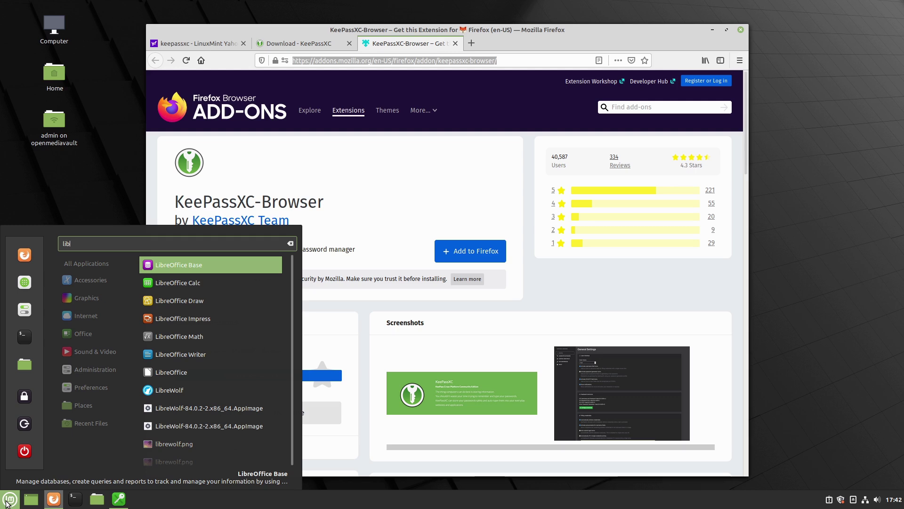
{"action": "left_click", "coordinate": [242, 385]}
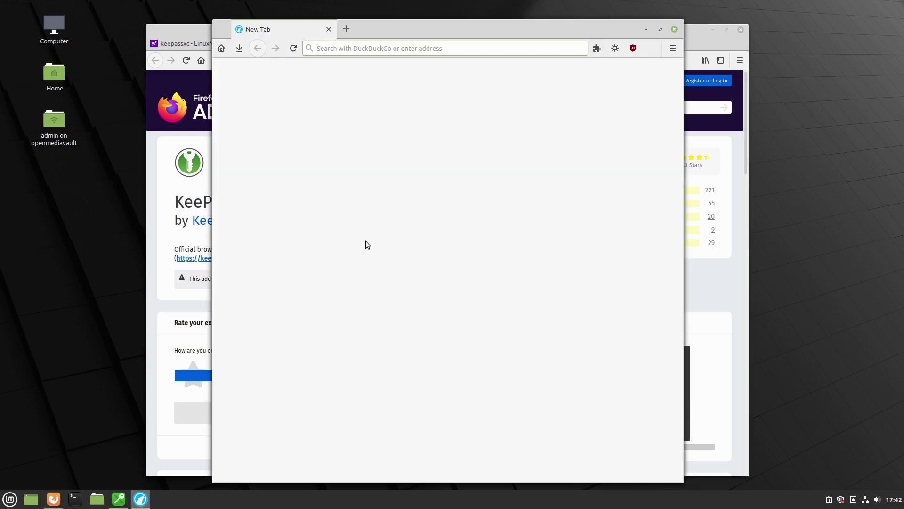
{"action": "left_click_drag", "start_coordinate": [386, 24], "coordinate": [518, 174]}
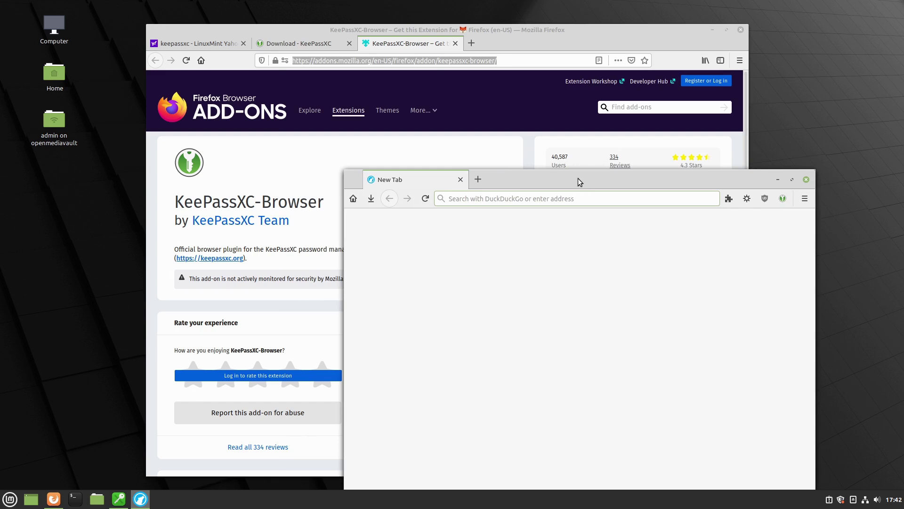
{"action": "left_click_drag", "start_coordinate": [581, 179], "coordinate": [416, 23]}
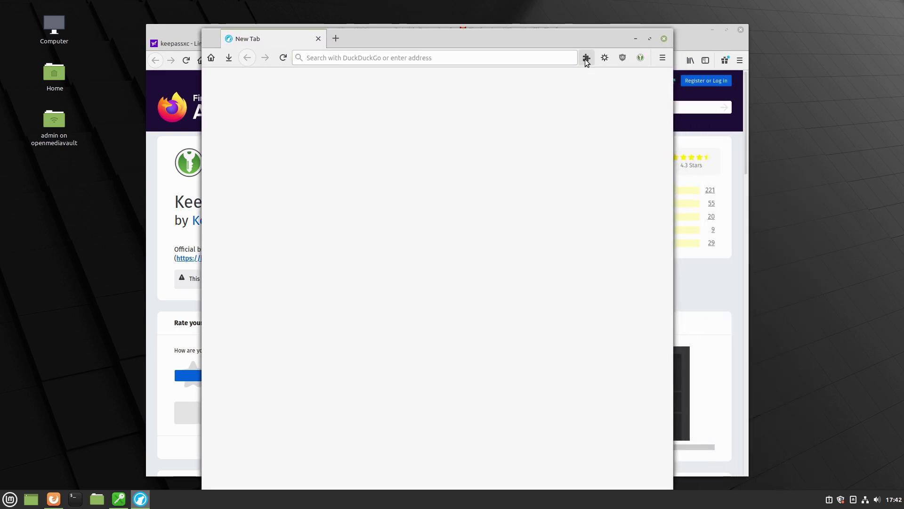
Step: Search LibreWolf add-ons for keepassxc, then load the pasted KeePassXC-Browser add-on page URL
{"action": "left_click", "coordinate": [586, 58]}
{"action": "left_click", "coordinate": [563, 80]}
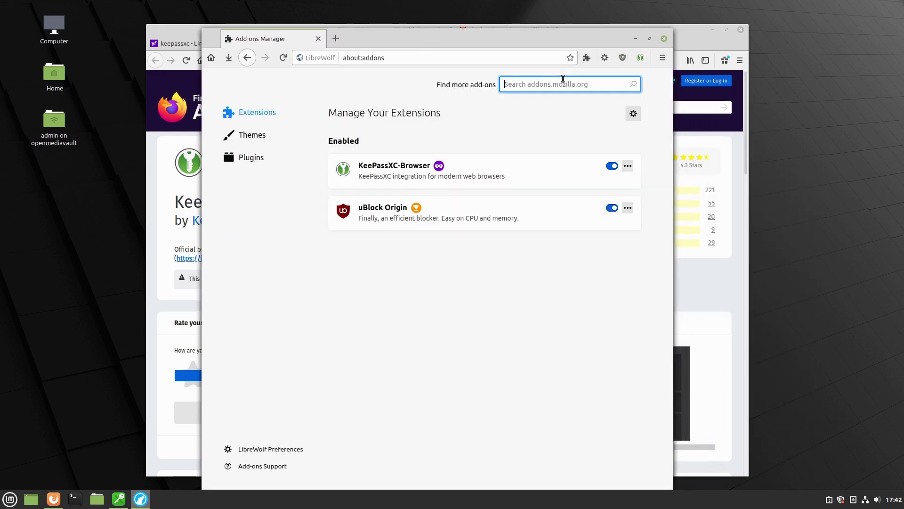
{"action": "type", "text": "keepassxc"}
{"action": "key", "text": "Return"}
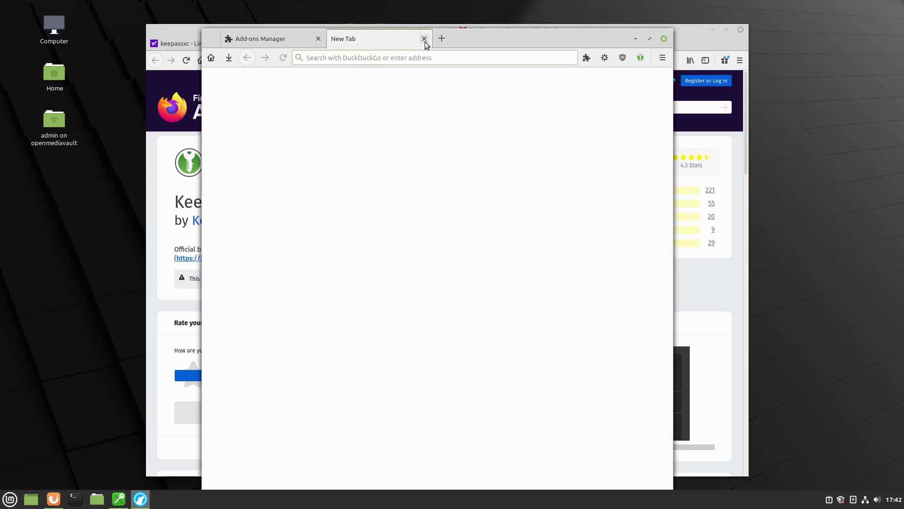
{"action": "left_click", "coordinate": [425, 42]}
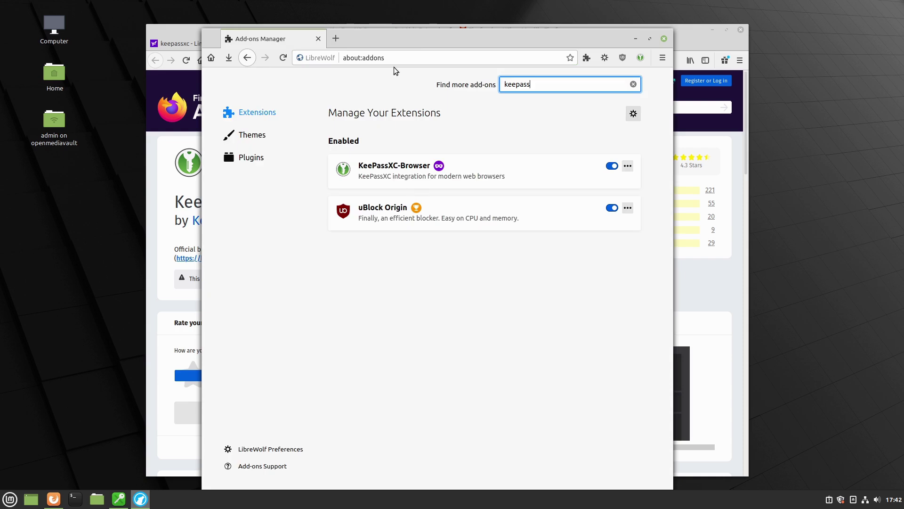
{"action": "left_click", "coordinate": [395, 58]}
{"action": "key", "text": "ctrl+v"}
{"action": "key", "text": "Return"}
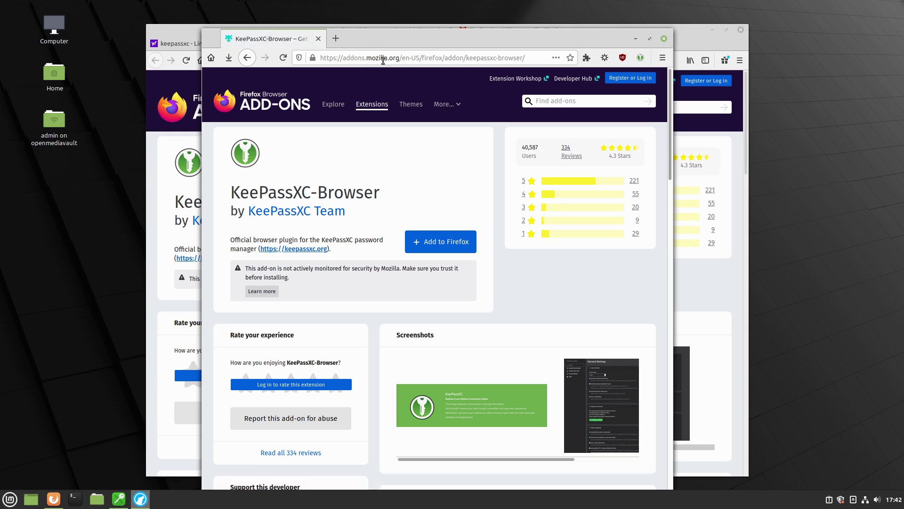
Step: Close LibreWolf and add KeePassXC-Browser to Firefox, granting its requested permissions
{"action": "left_click", "coordinate": [664, 39]}
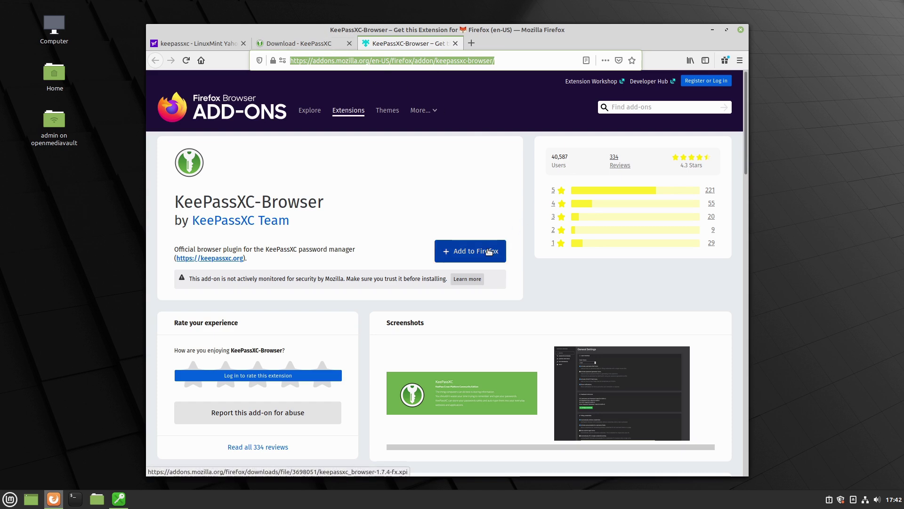
{"action": "left_click", "coordinate": [489, 251]}
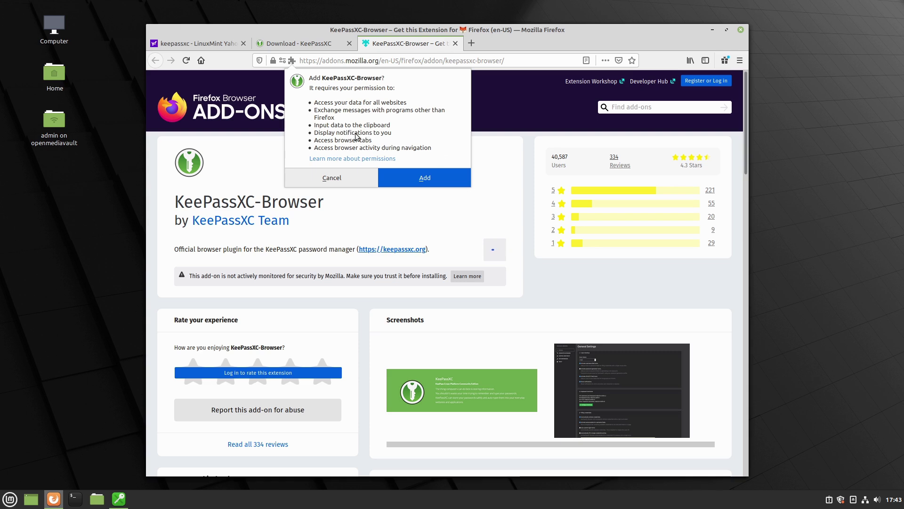
{"action": "left_click", "coordinate": [417, 178]}
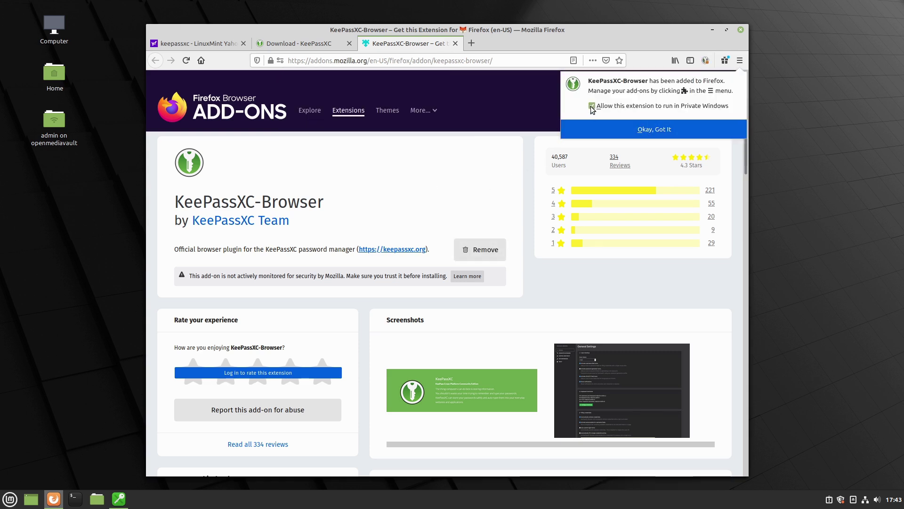
{"action": "left_click", "coordinate": [678, 135]}
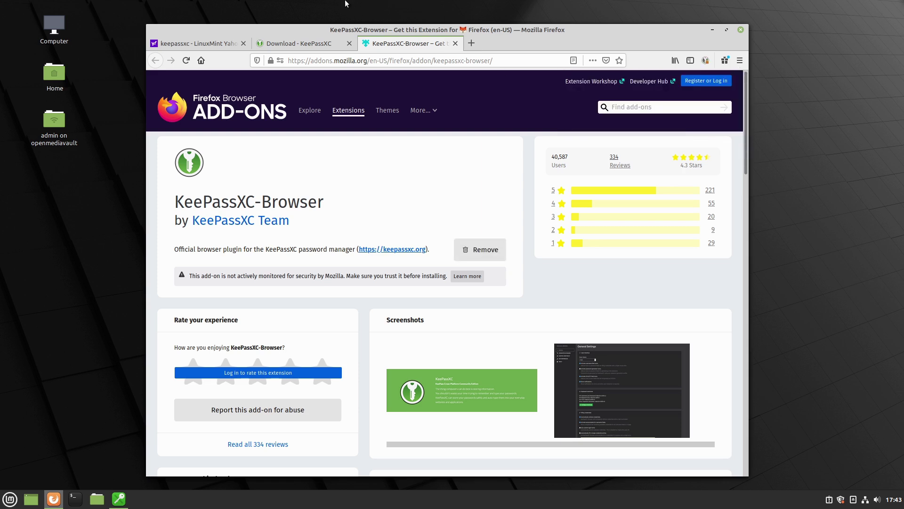
Step: Connect KeePassXC-Browser to KeePassXC as 'firefox-kp', allow access, and redetect login fields
{"action": "left_click", "coordinate": [709, 64]}
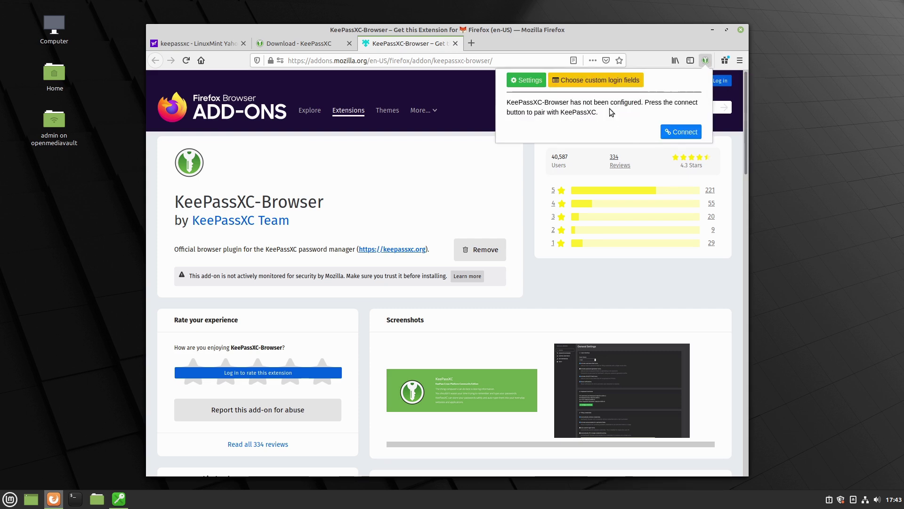
{"action": "left_click", "coordinate": [684, 134]}
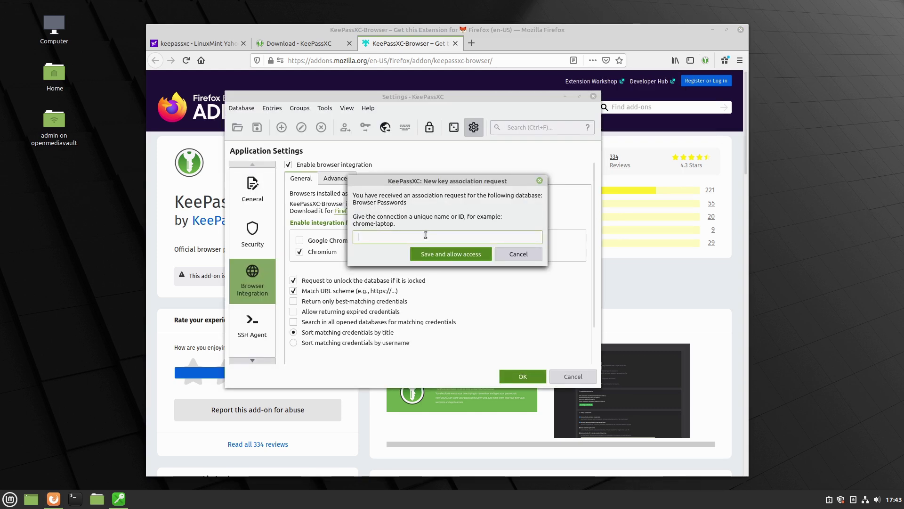
{"action": "type", "text": "fire"}
{"action": "type", "text": "kp"}
{"action": "left_click", "coordinate": [447, 254]}
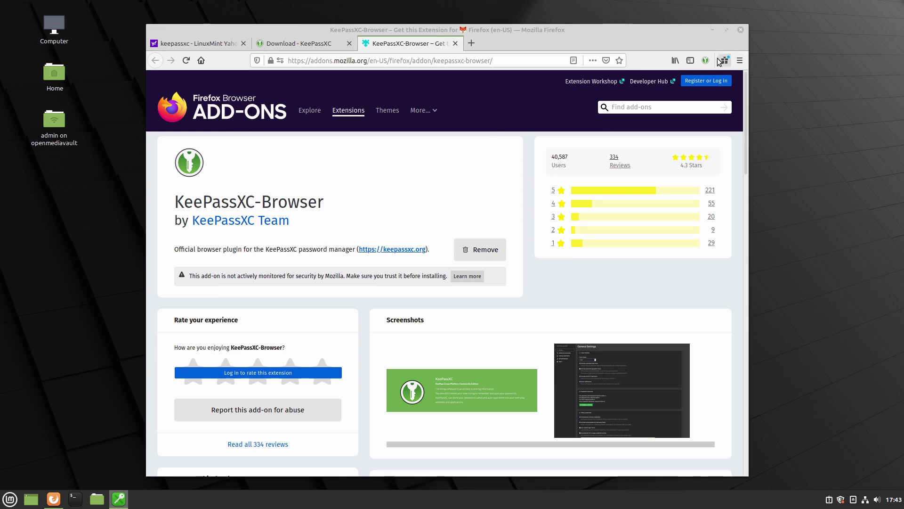
{"action": "left_click", "coordinate": [704, 62]}
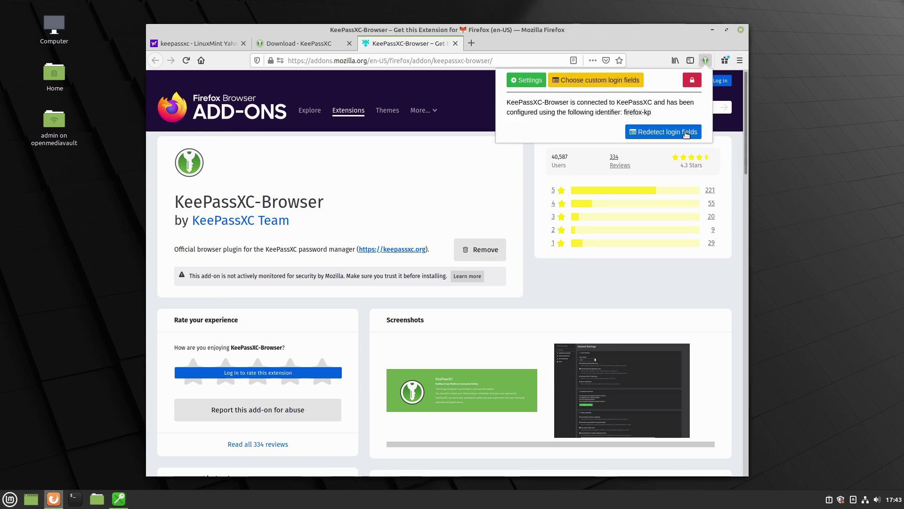
{"action": "left_click", "coordinate": [683, 131]}
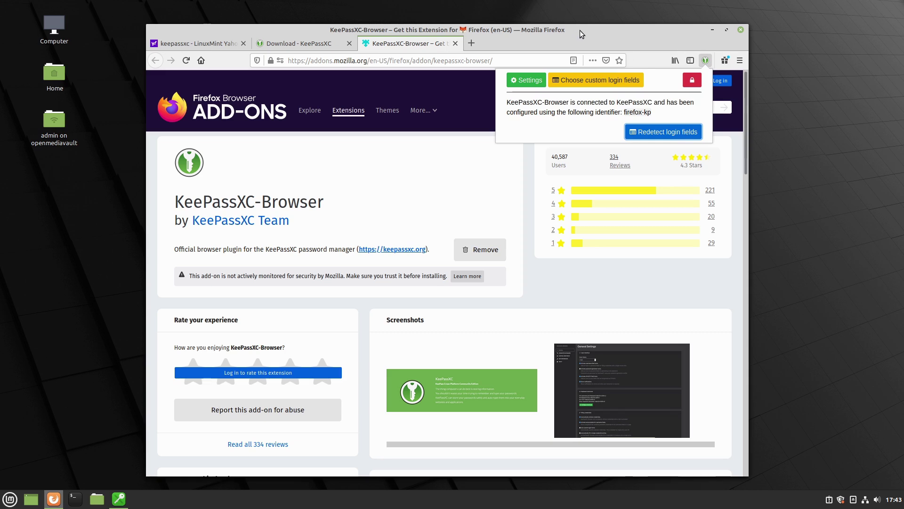
Step: Close the add-on tab and load mail.tutanota.com in a new Firefox tab
{"action": "left_click", "coordinate": [455, 43]}
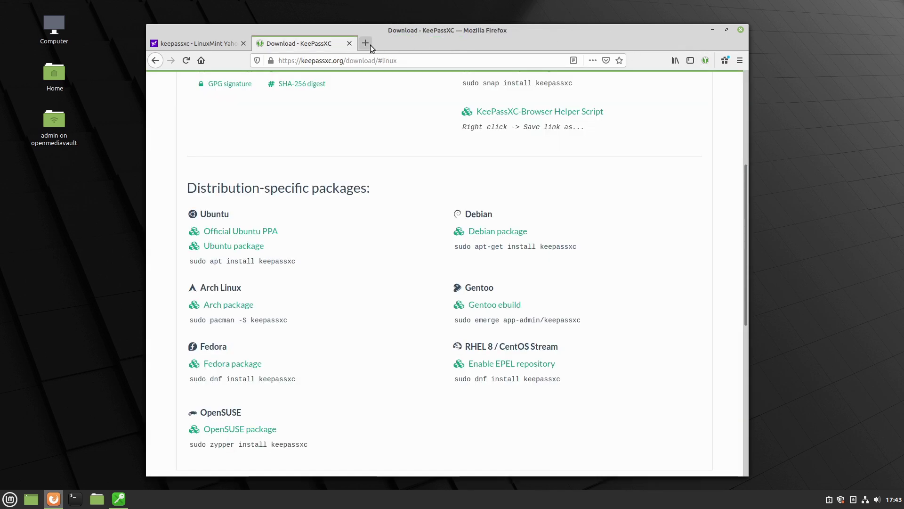
{"action": "left_click", "coordinate": [370, 44]}
{"action": "type", "text": "ma"}
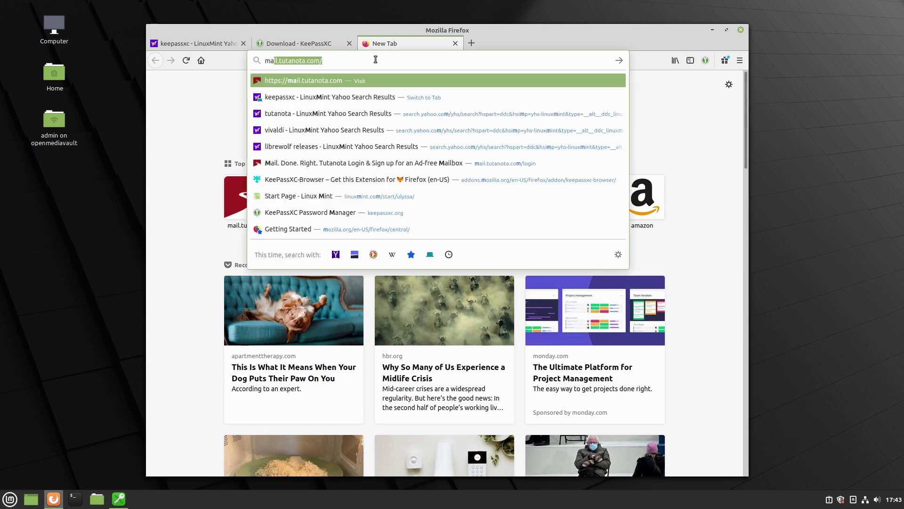
{"action": "type", "text": "il"}
{"action": "key", "text": "Return"}
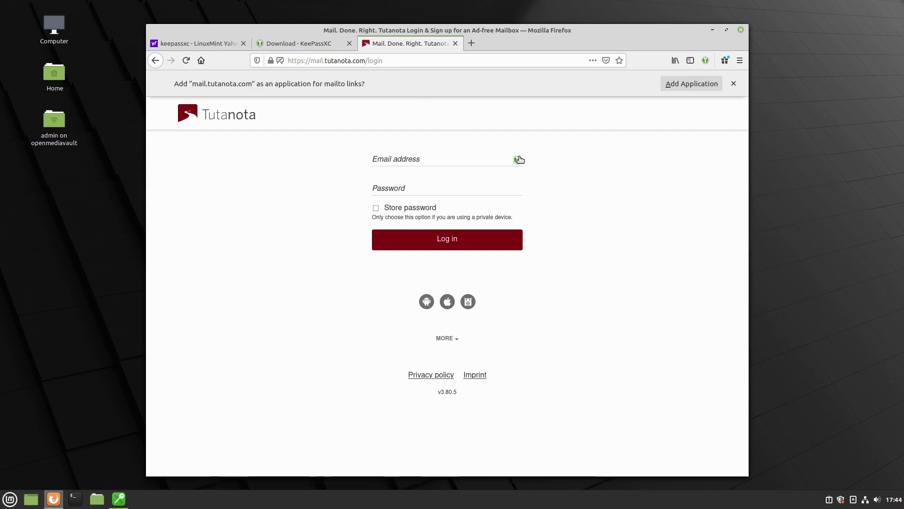
Step: Have KeePassXC-Browser redetect the login fields on the Tutanota page, twice
{"action": "left_click", "coordinate": [705, 60]}
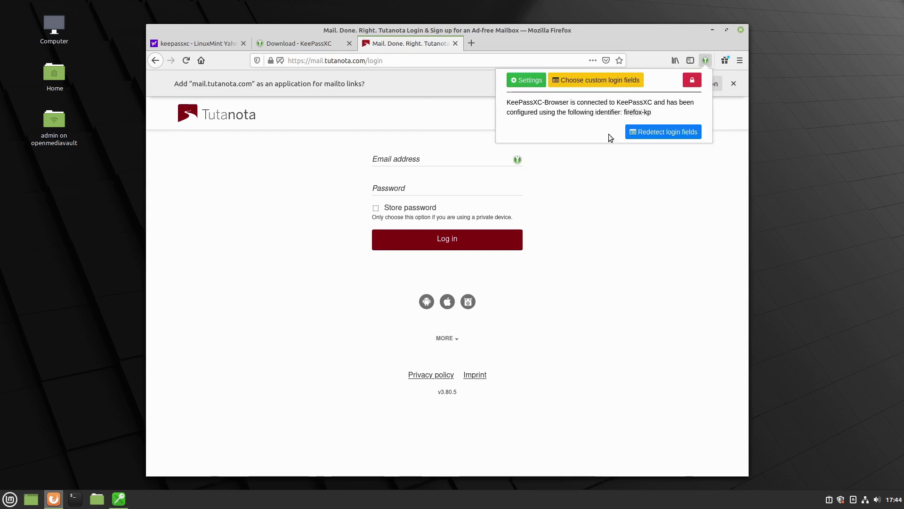
{"action": "left_click", "coordinate": [672, 132]}
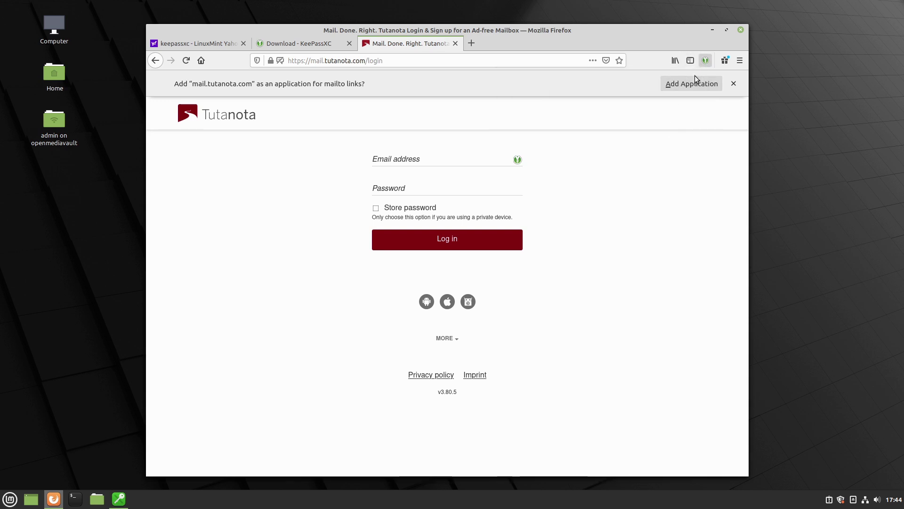
{"action": "left_click", "coordinate": [705, 61]}
{"action": "left_click", "coordinate": [663, 133]}
{"action": "left_click", "coordinate": [118, 499]}
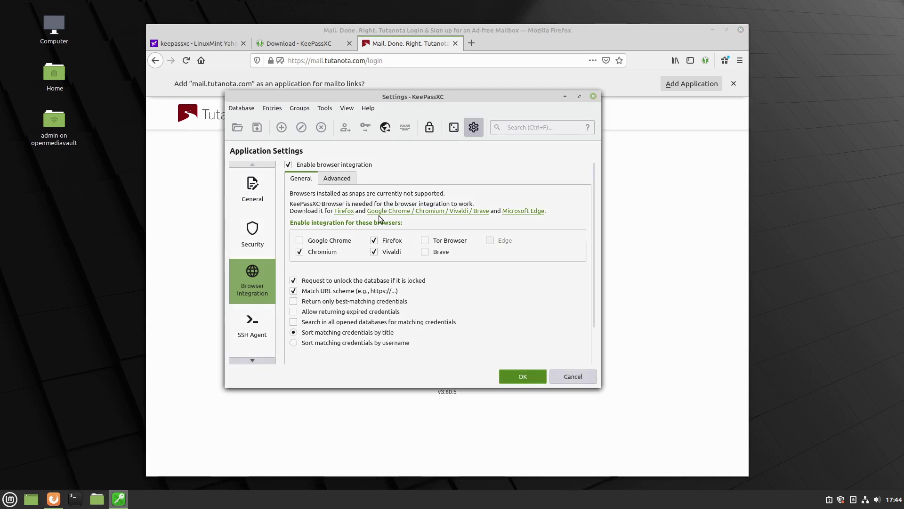
{"action": "left_click", "coordinate": [522, 377]}
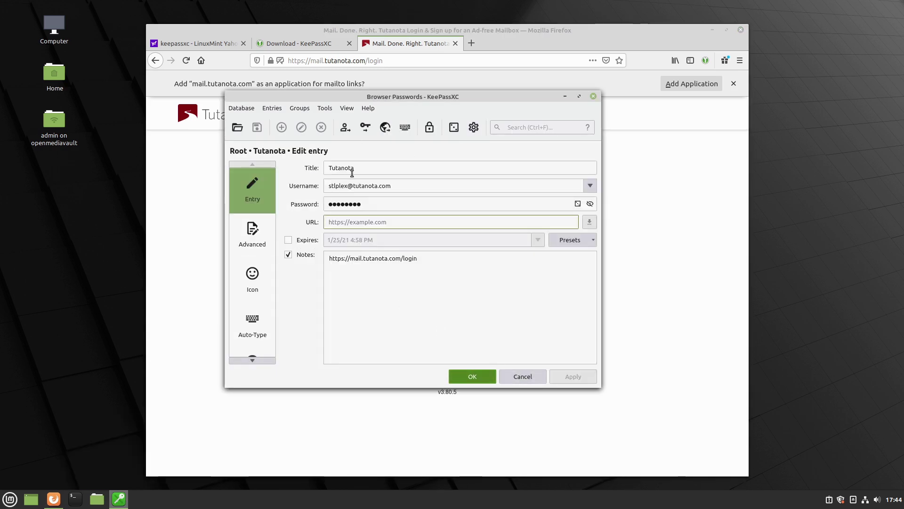
{"action": "triple_click", "coordinate": [398, 258]}
{"action": "left_click", "coordinate": [405, 258]}
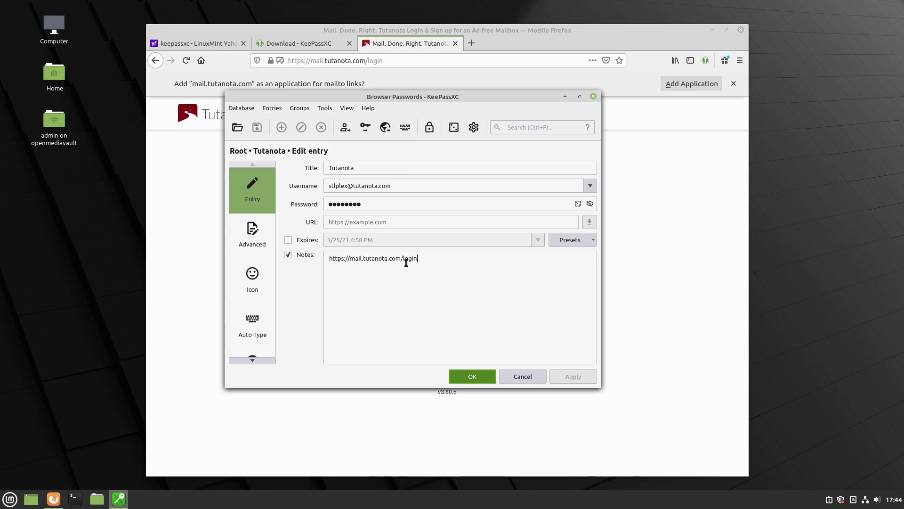
{"action": "triple_click", "coordinate": [406, 261]}
{"action": "key", "text": "ctrl+x"}
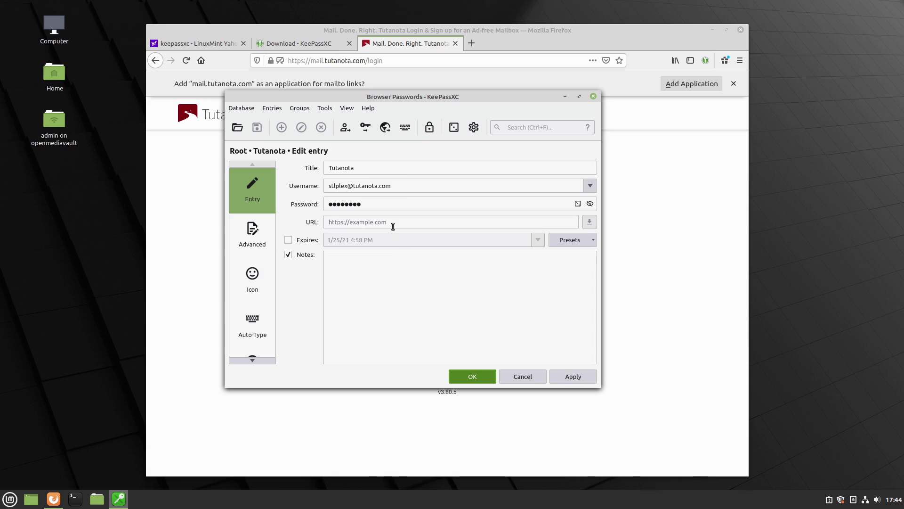
{"action": "left_click", "coordinate": [391, 222]}
{"action": "key", "text": "ctrl+v"}
{"action": "left_click", "coordinate": [473, 377]}
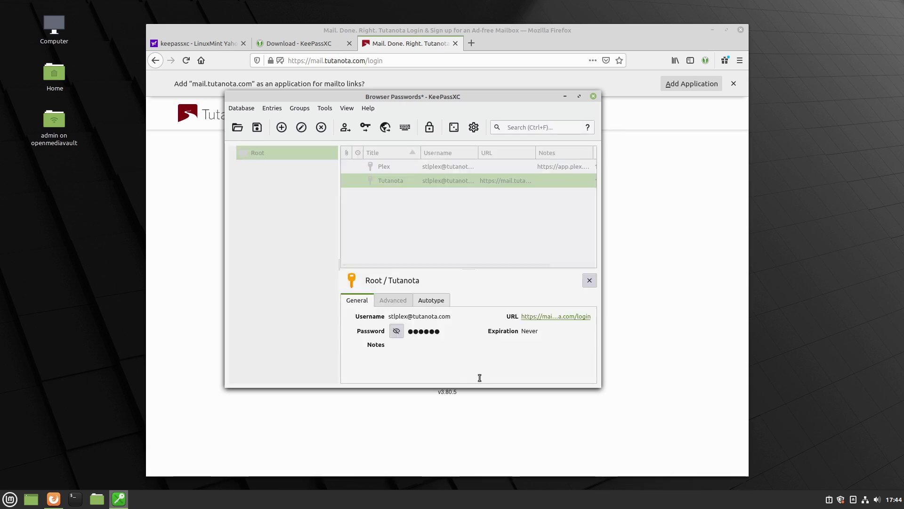
{"action": "left_click", "coordinate": [609, 34]}
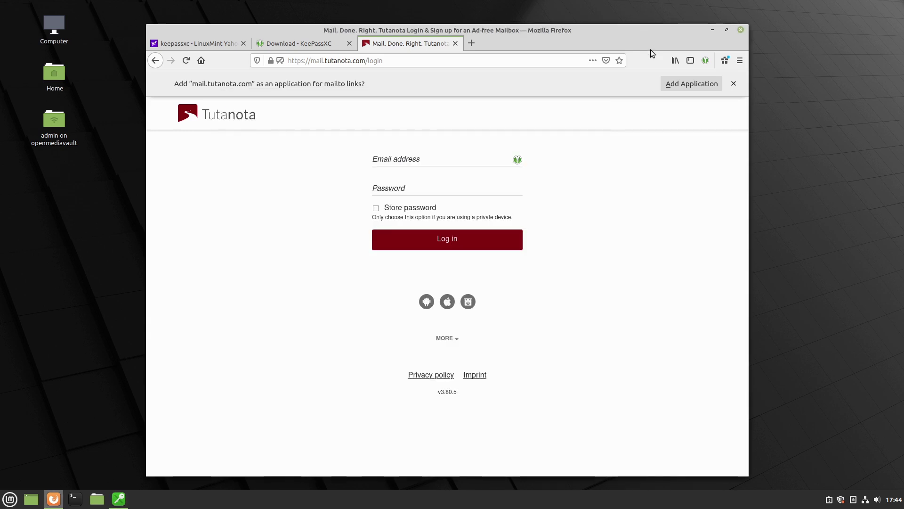
Step: Redetect login fields, reload the Tutanota page, and grant it access to the Tutanota entry
{"action": "left_click", "coordinate": [705, 60]}
{"action": "left_click", "coordinate": [687, 134]}
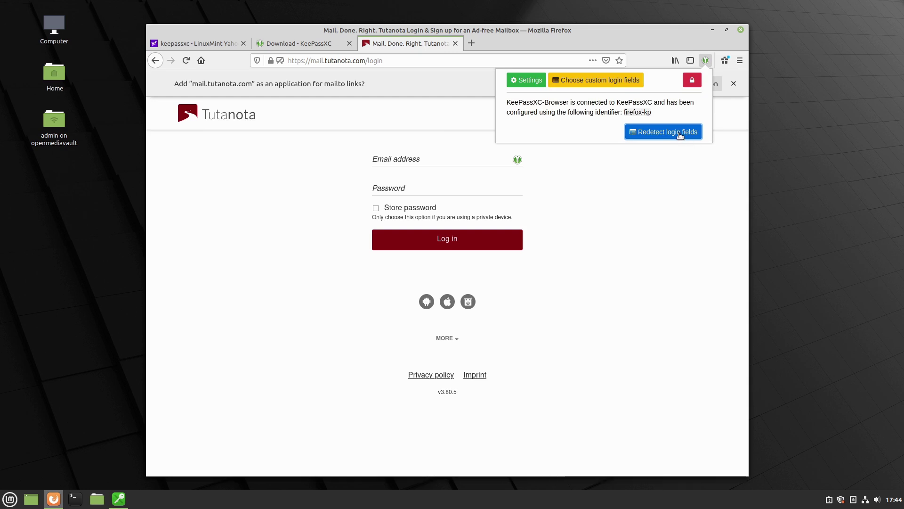
{"action": "left_click", "coordinate": [688, 169]}
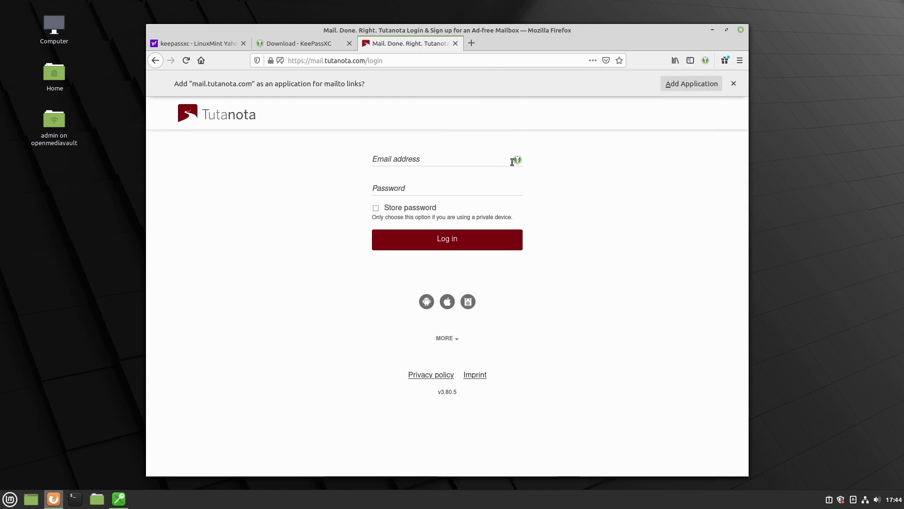
{"action": "left_click", "coordinate": [446, 58]}
{"action": "key", "text": "Return"}
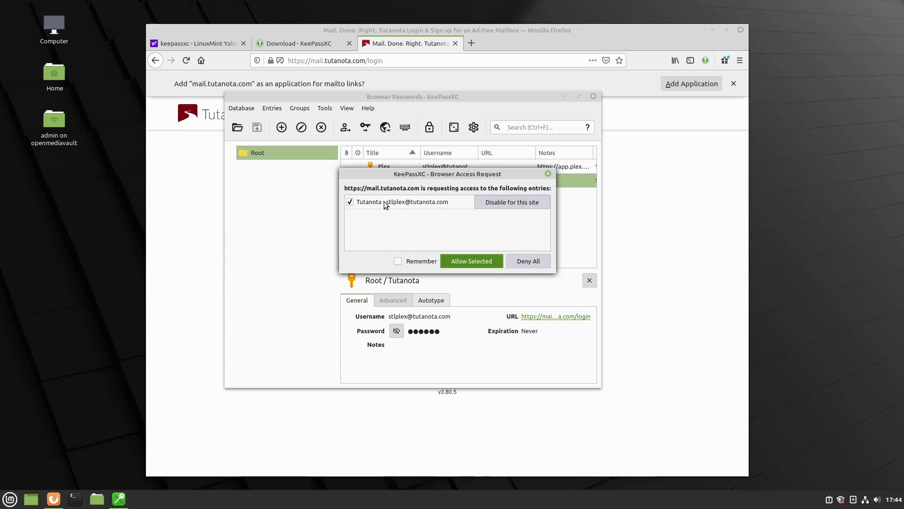
{"action": "left_click", "coordinate": [473, 264]}
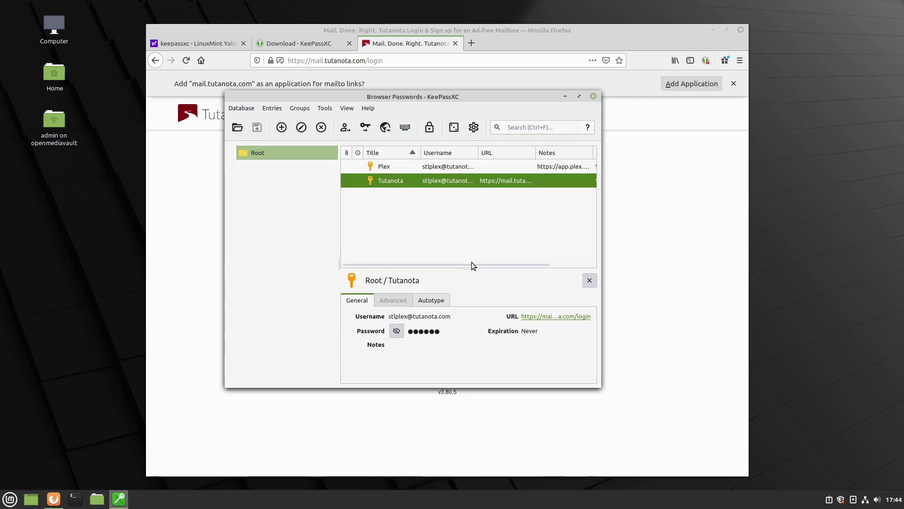
Step: Back in Firefox, check the KeePassXC-Browser panel's matching logins for the Tutanota page
{"action": "left_click", "coordinate": [608, 35]}
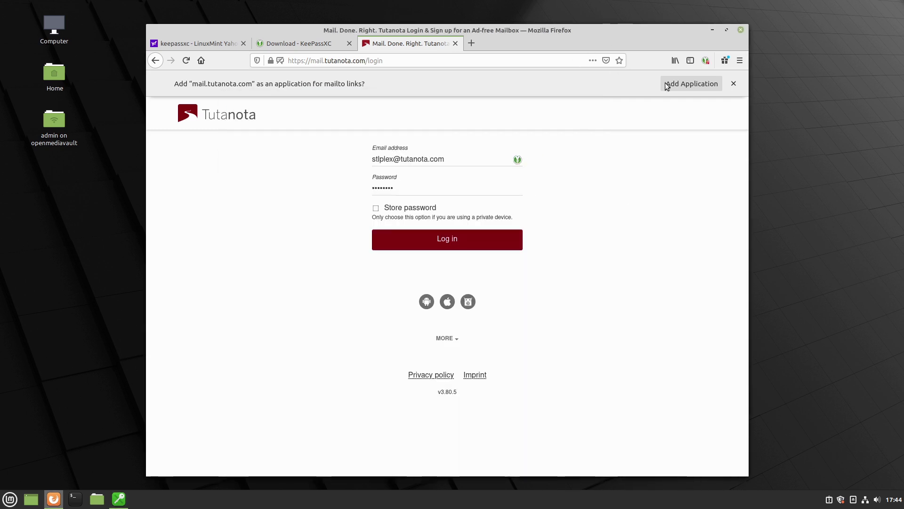
{"action": "left_click", "coordinate": [705, 61]}
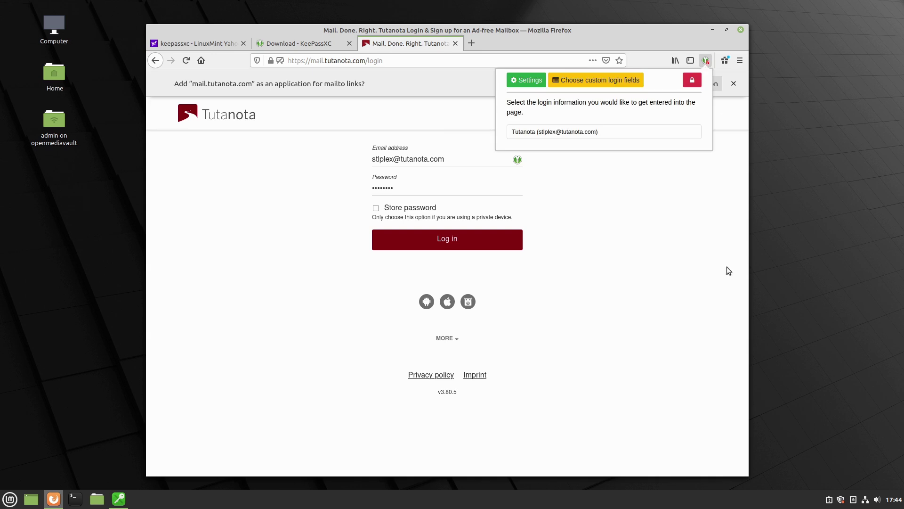
{"action": "left_click", "coordinate": [636, 251]}
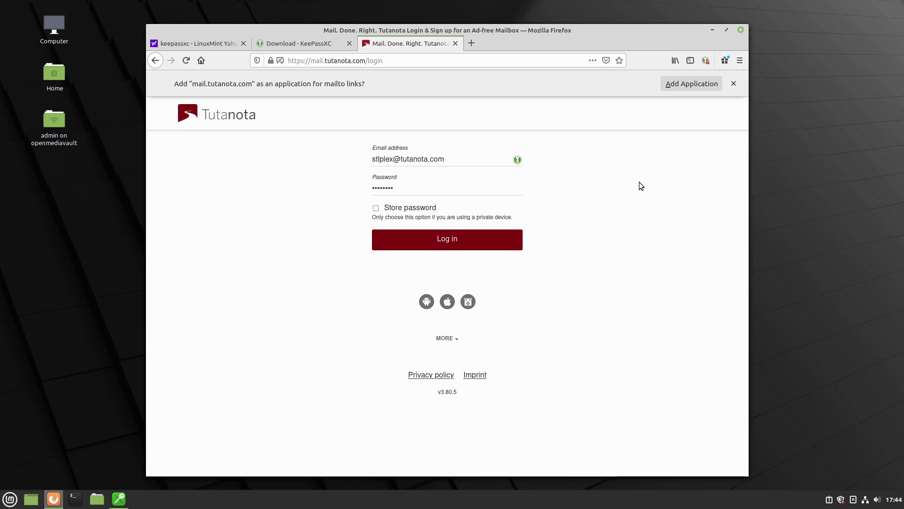
{"action": "left_click", "coordinate": [706, 62]}
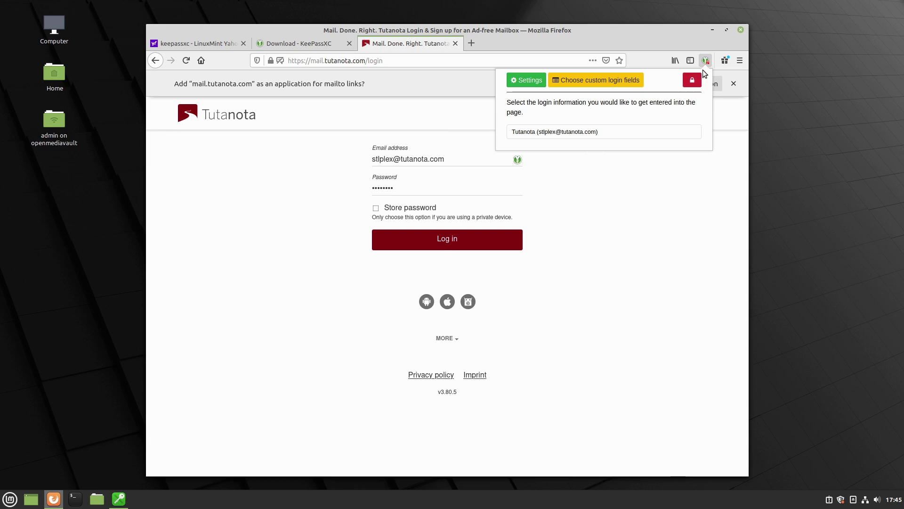
{"action": "left_click", "coordinate": [653, 162]}
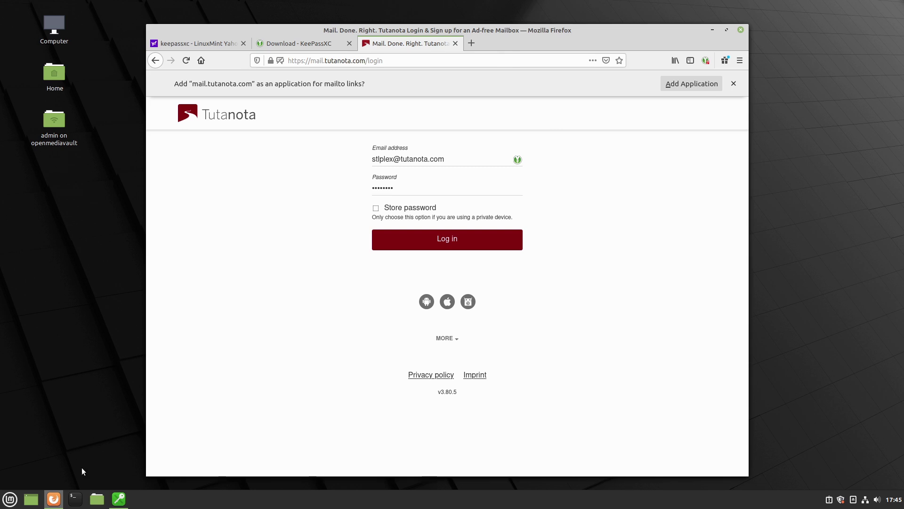
{"action": "left_click", "coordinate": [118, 498]}
{"action": "left_click", "coordinate": [390, 166]}
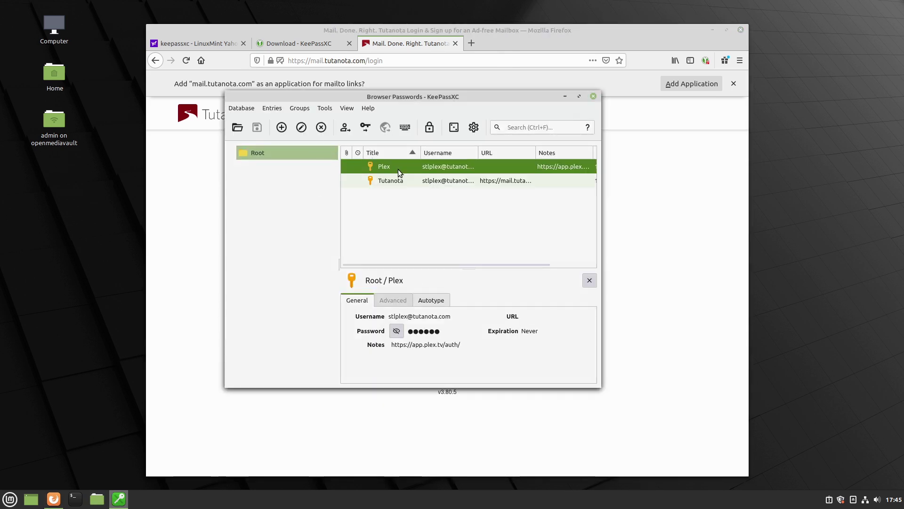
{"action": "double_click", "coordinate": [392, 166]}
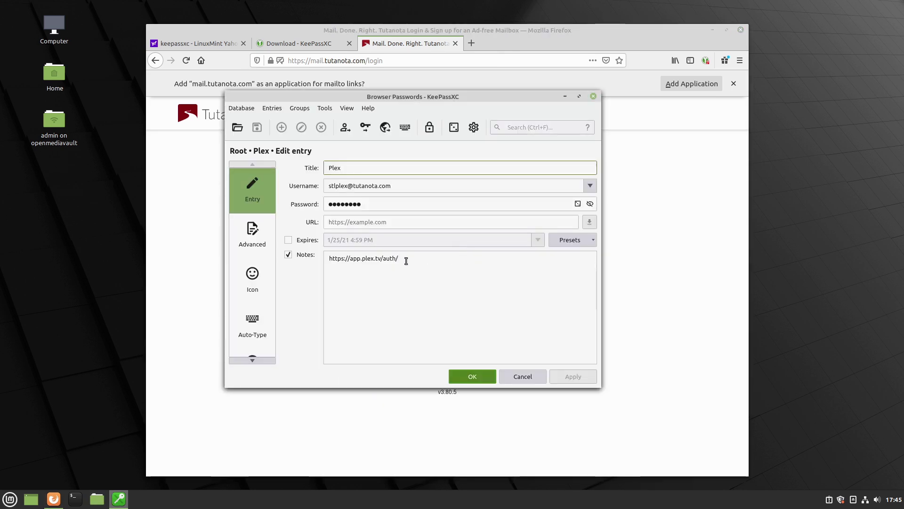
{"action": "left_click_drag", "start_coordinate": [404, 258], "coordinate": [301, 259]}
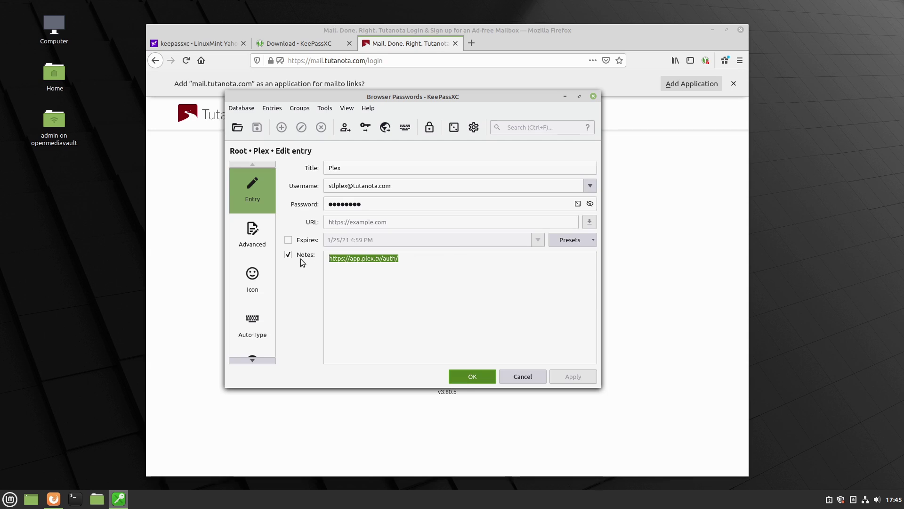
{"action": "key", "text": "ctrl+x"}
{"action": "left_click", "coordinate": [408, 219]}
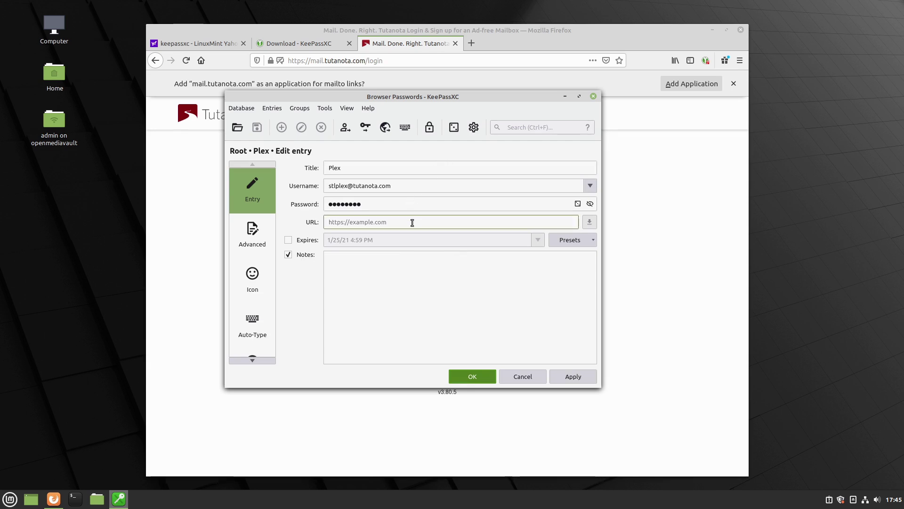
{"action": "key", "text": "ctrl+v"}
{"action": "left_click", "coordinate": [484, 375]}
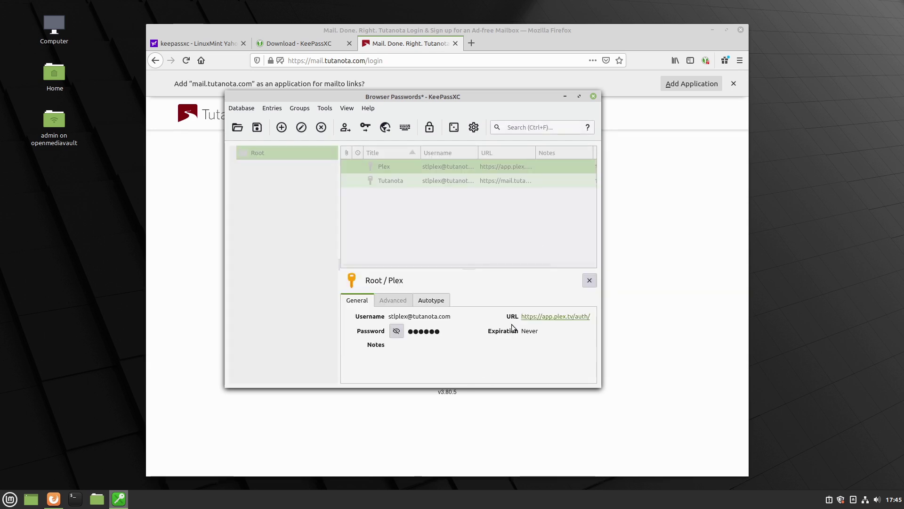
{"action": "left_click", "coordinate": [676, 188]}
{"action": "left_click", "coordinate": [471, 43]}
Step: Load plex.tv and open its sign-in form
{"action": "left_click", "coordinate": [479, 62]}
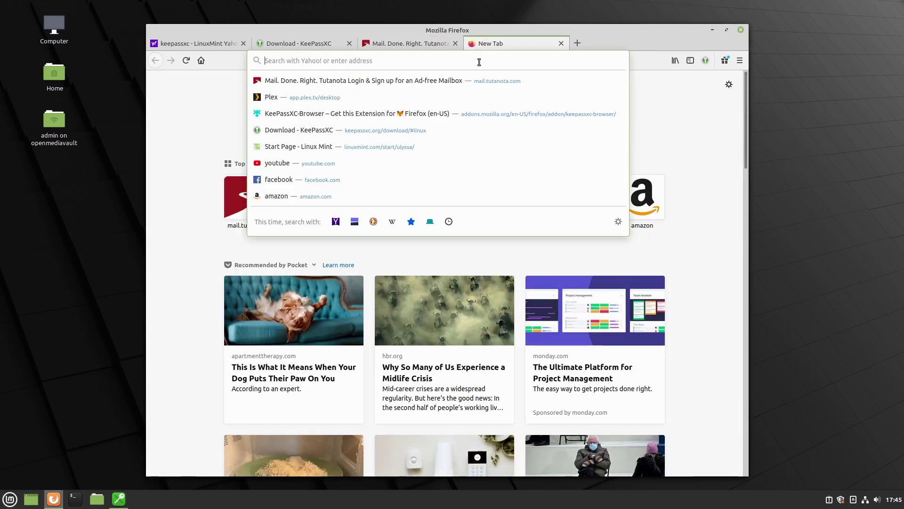
{"action": "type", "text": "plex.tv/"}
{"action": "key", "text": "Return"}
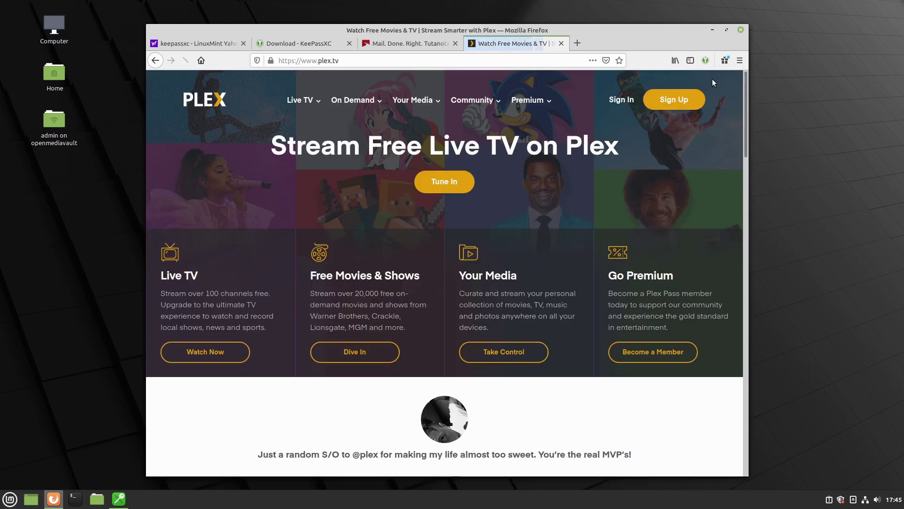
{"action": "left_click", "coordinate": [630, 100]}
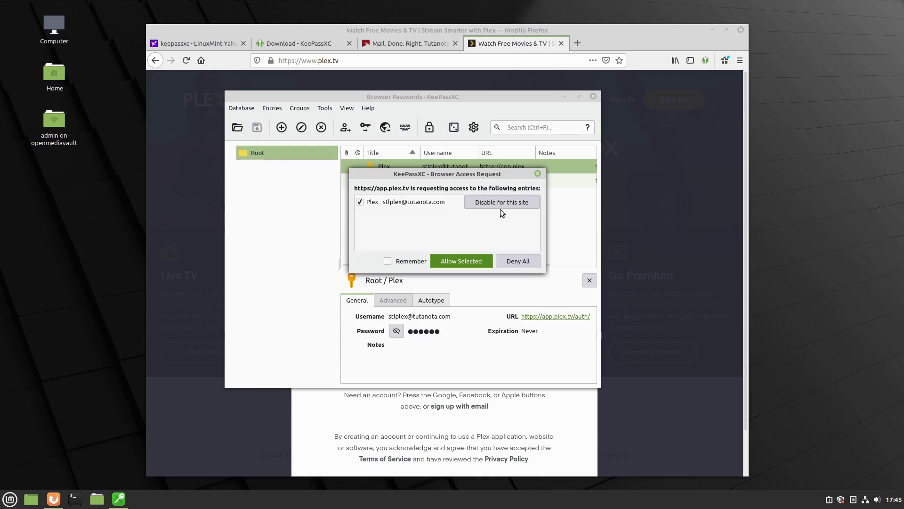
Step: Grant Plex access to its entry, autofill the Plex email and password, then close the Plex tab
{"action": "left_click", "coordinate": [479, 261]}
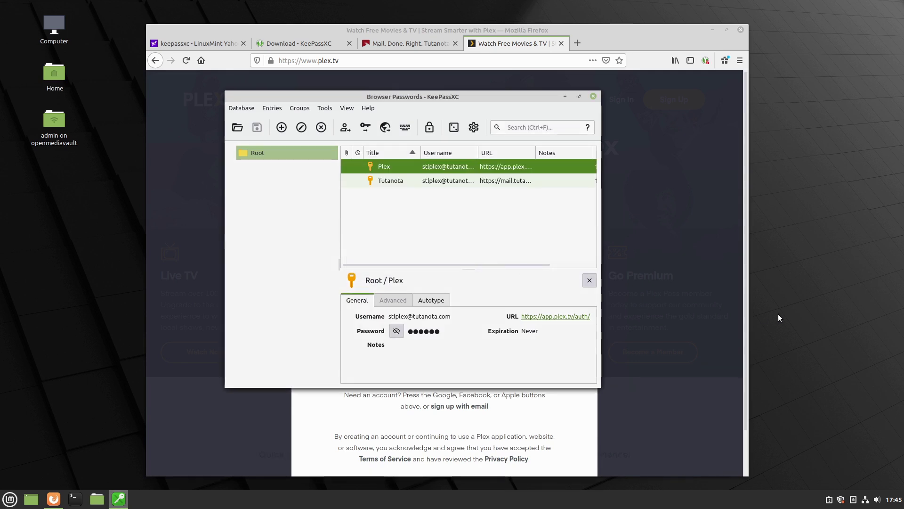
{"action": "left_click", "coordinate": [645, 28]}
{"action": "left_click", "coordinate": [442, 302]}
{"action": "left_click", "coordinate": [548, 303]}
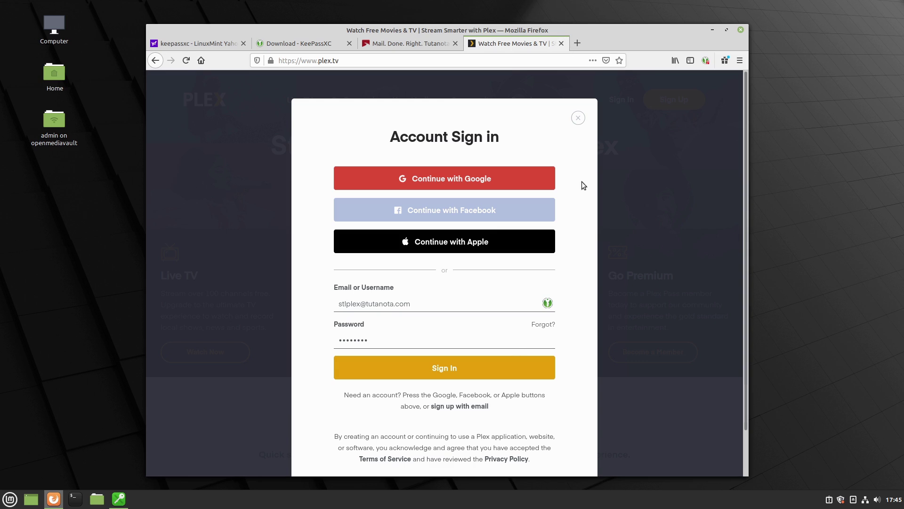
{"action": "left_click", "coordinate": [561, 43]}
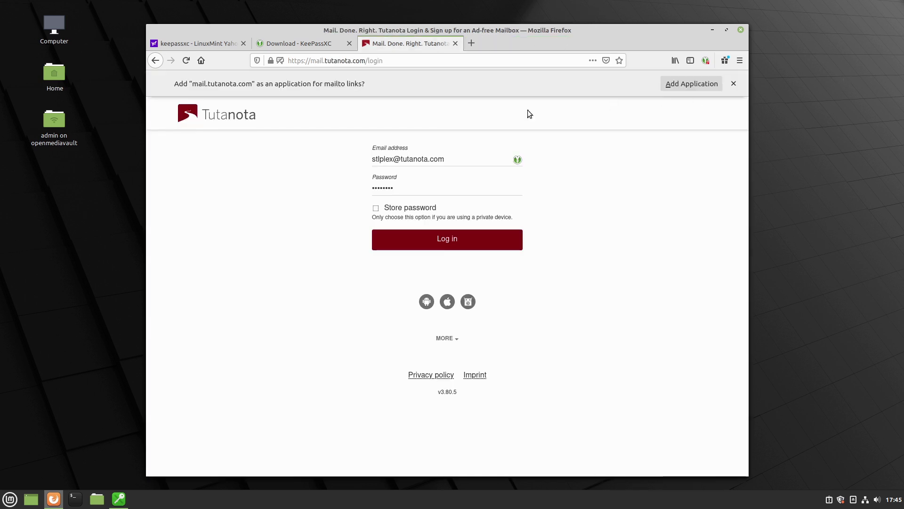
Step: Quit Firefox, launch Chromium, and check the KeePassXC-Browser connection and redetect fields
{"action": "left_click", "coordinate": [741, 30]}
{"action": "left_click", "coordinate": [530, 283]}
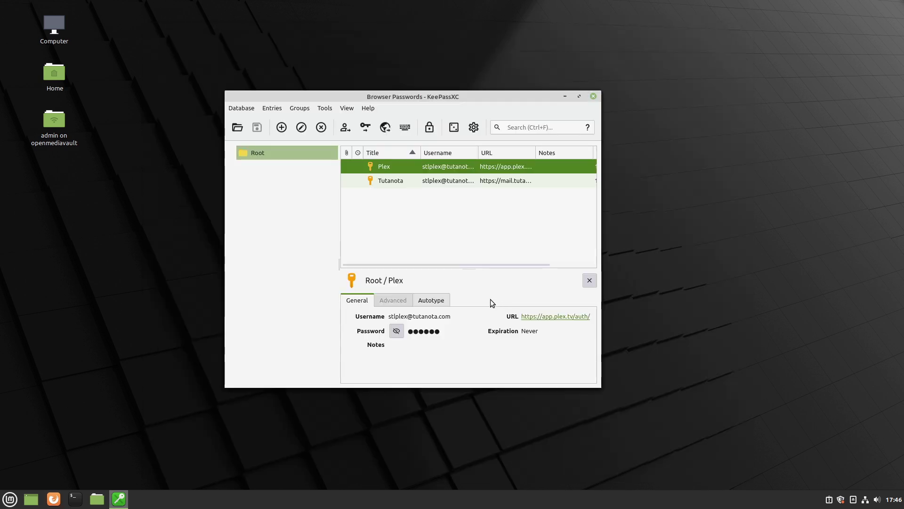
{"action": "left_click", "coordinate": [11, 501]}
{"action": "type", "text": "chr"}
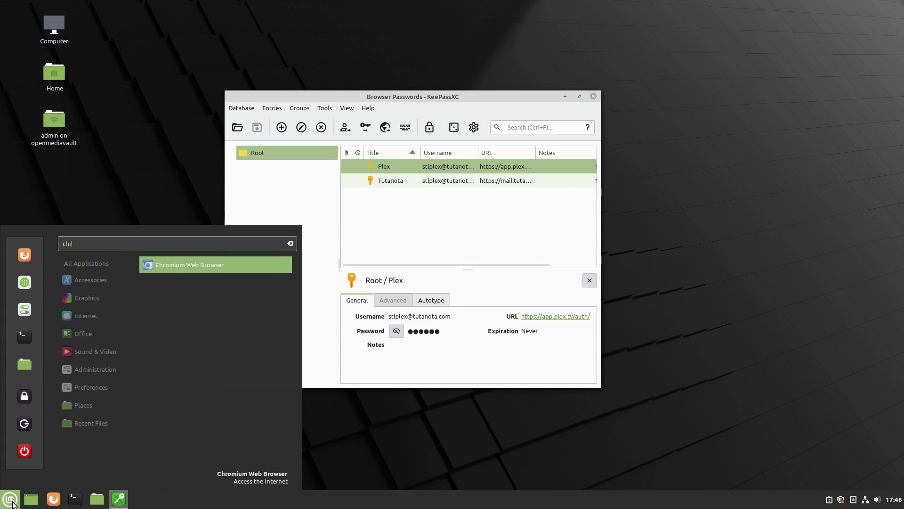
{"action": "left_click", "coordinate": [220, 265]}
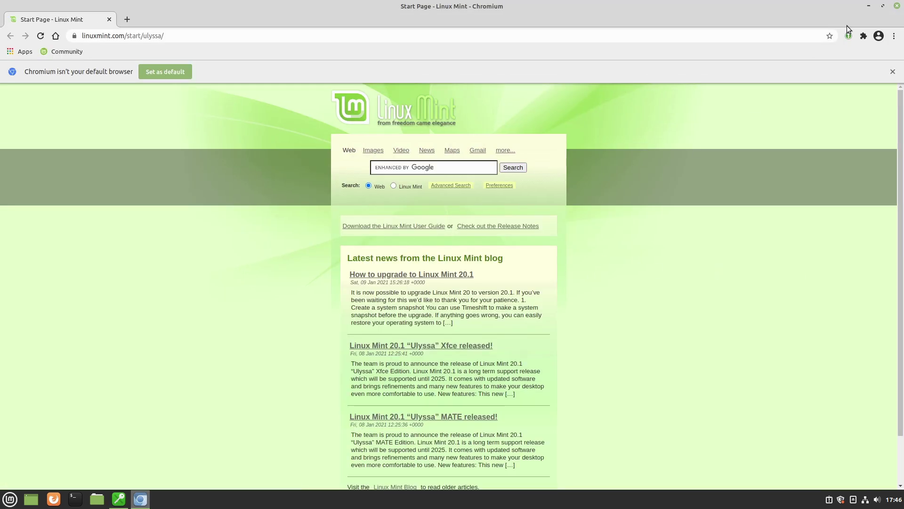
{"action": "left_click", "coordinate": [850, 35]}
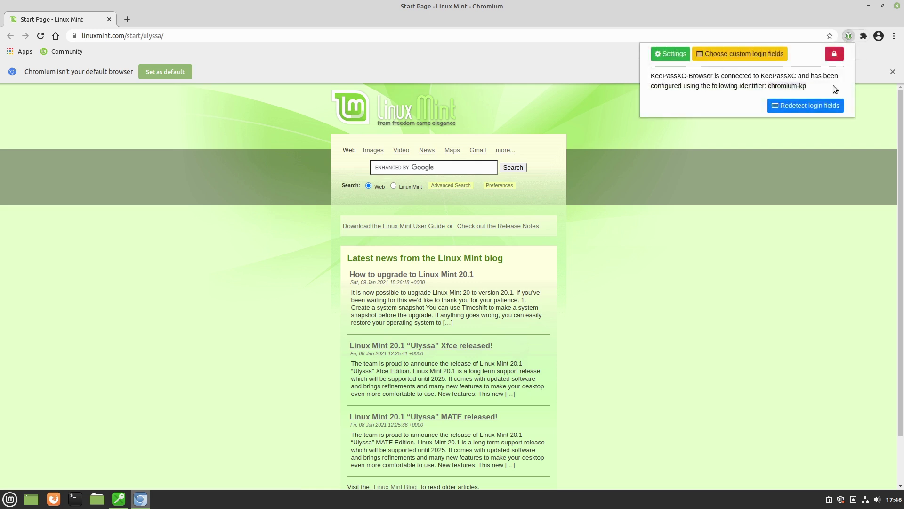
{"action": "left_click", "coordinate": [813, 105]}
Step: Search tutanota, open its site, allow access to the entry, and autofill email and password
{"action": "left_click", "coordinate": [308, 36]}
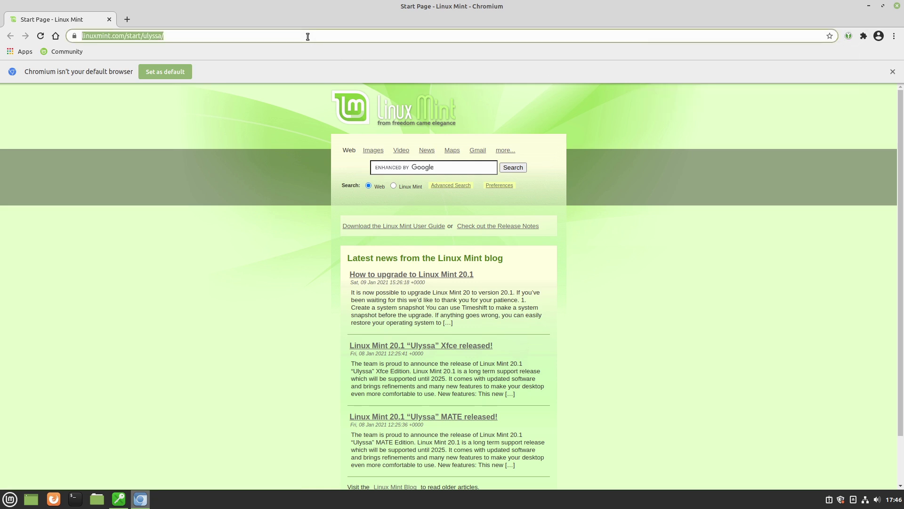
{"action": "key", "text": "BackSpace"}
{"action": "key", "text": "BackSpace"}
{"action": "key", "text": "BackSpace"}
{"action": "key", "text": "BackSpace"}
{"action": "type", "text": "tutanota"}
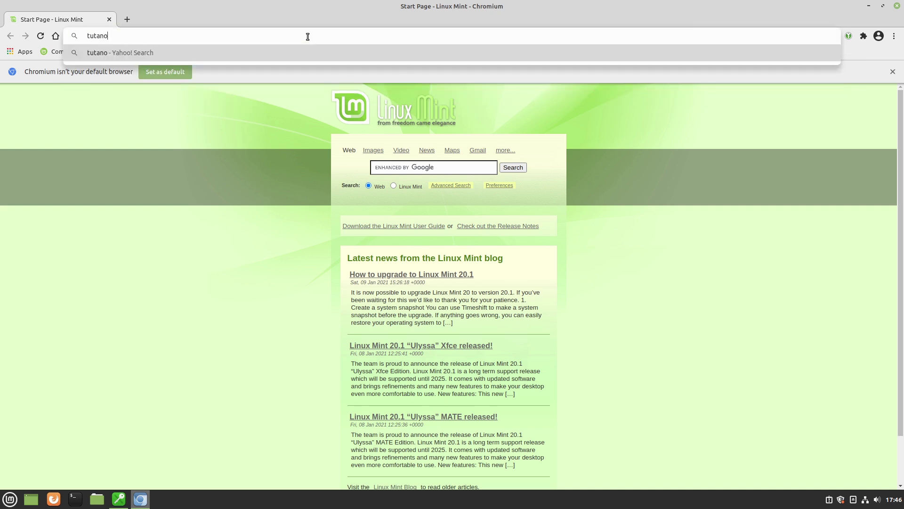
{"action": "key", "text": "Return"}
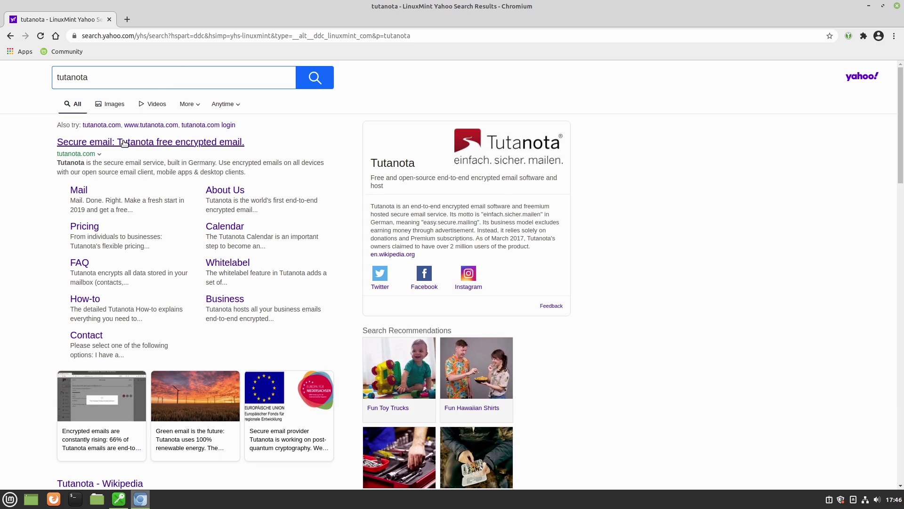
{"action": "left_click", "coordinate": [124, 146]}
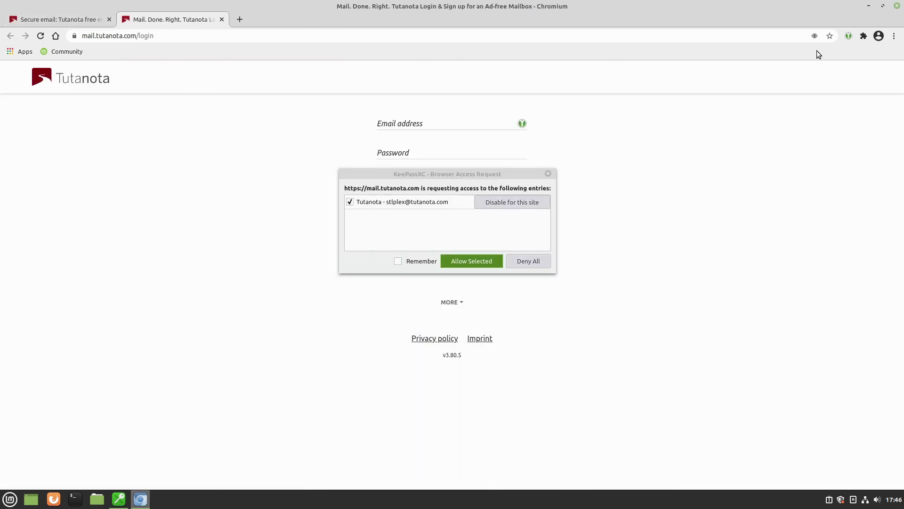
{"action": "left_click", "coordinate": [476, 262]}
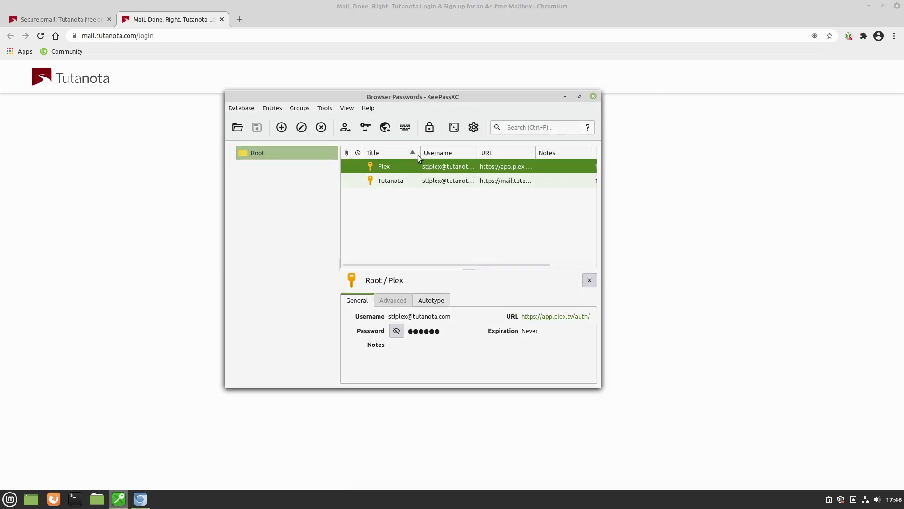
{"action": "left_click", "coordinate": [523, 123]}
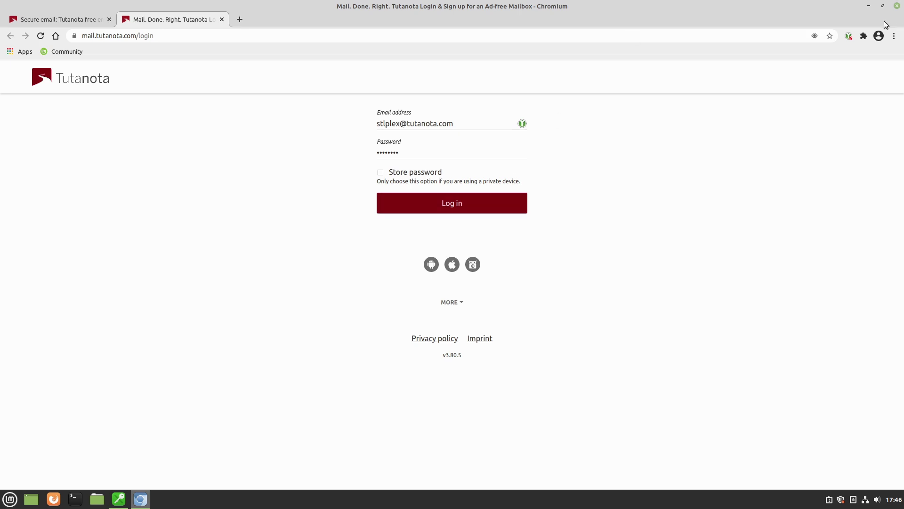
Step: Close Chromium, launch LibreWolf, and go to app.plex.tv
{"action": "left_click", "coordinate": [897, 6]}
{"action": "left_click", "coordinate": [14, 502]}
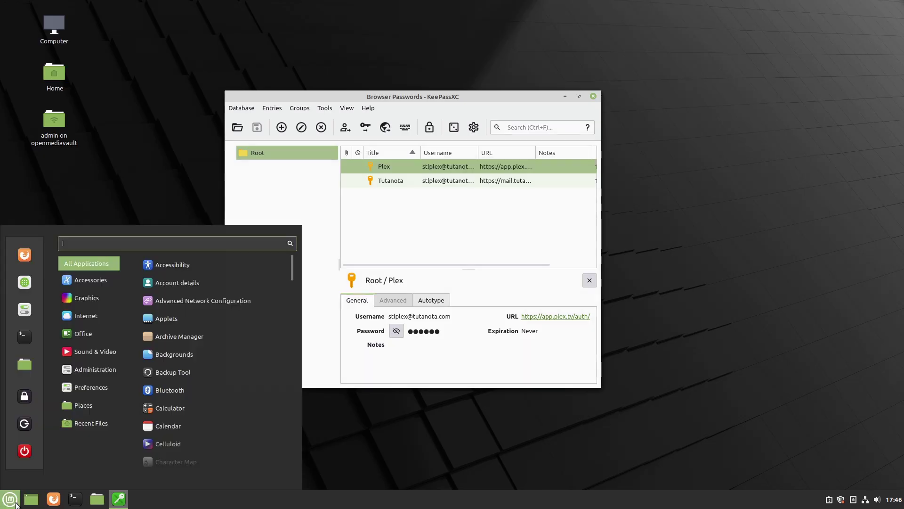
{"action": "type", "text": "libre"}
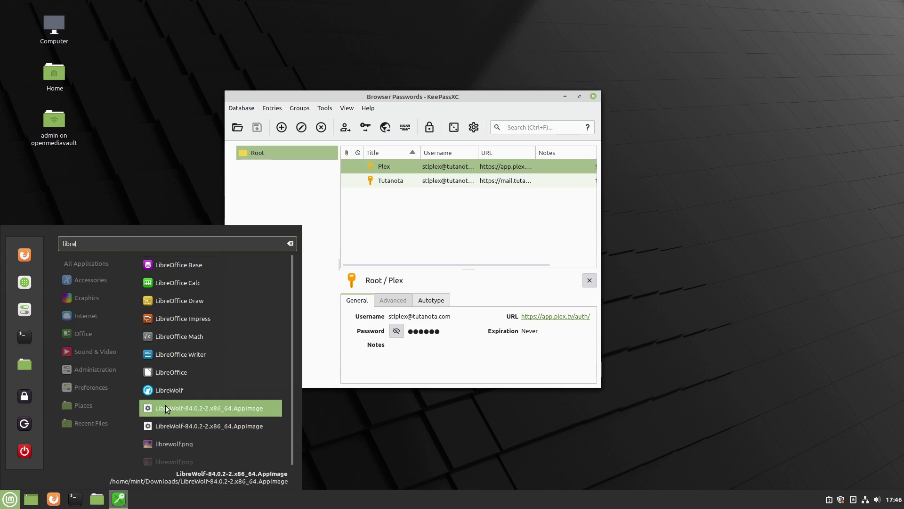
{"action": "left_click", "coordinate": [165, 389]}
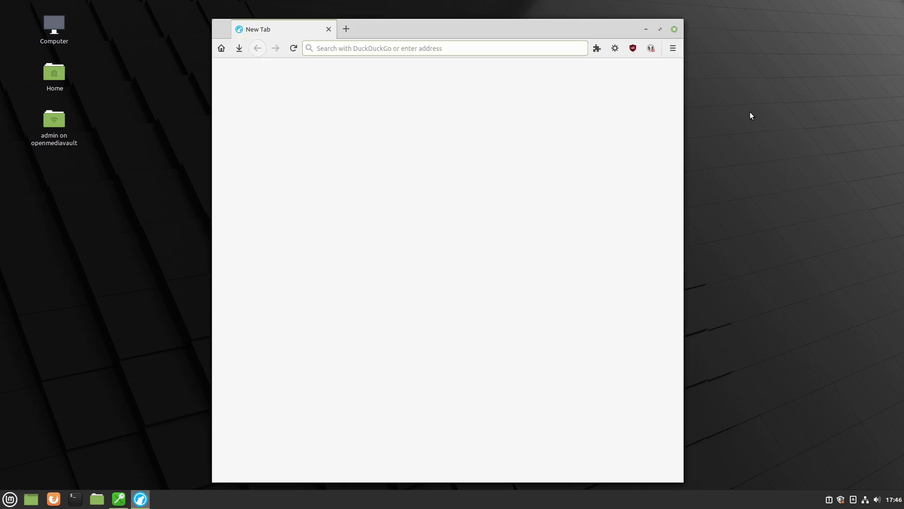
{"action": "type", "text": "mail"}
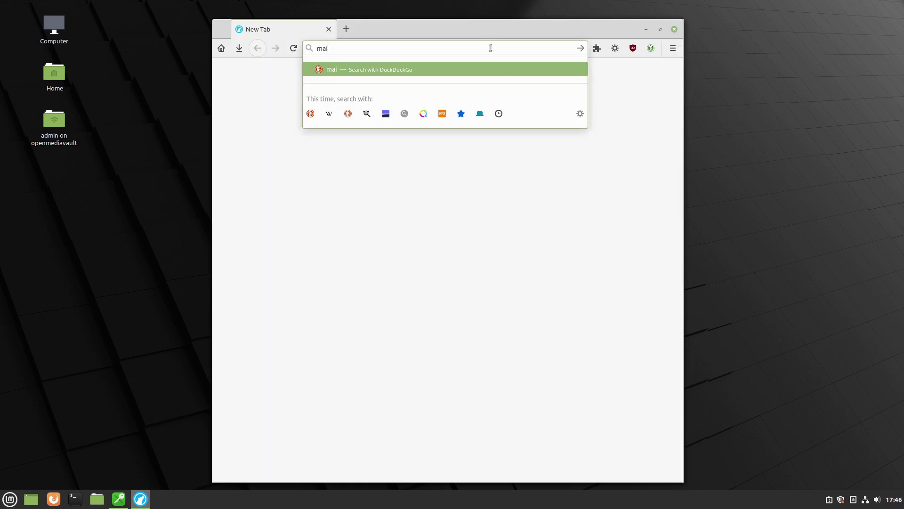
{"action": "key", "text": "BackSpace"}
{"action": "key", "text": "BackSpace"}
{"action": "key", "text": "BackSpace"}
{"action": "key", "text": "BackSpace"}
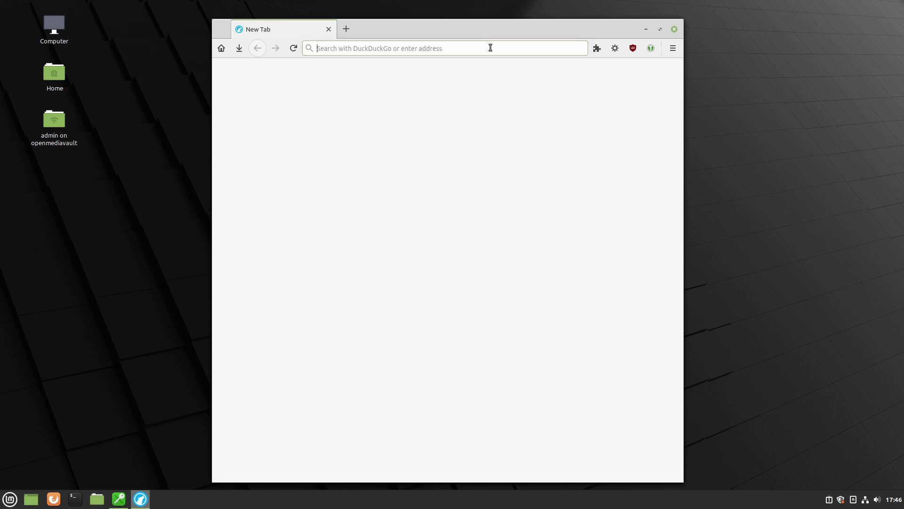
{"action": "type", "text": "app."}
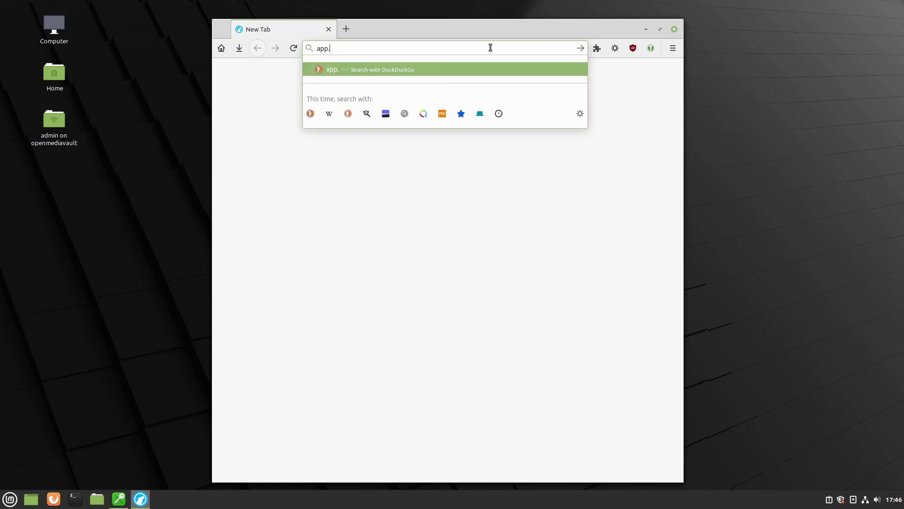
{"action": "type", "text": "plex.tv"}
{"action": "key", "text": "Return"}
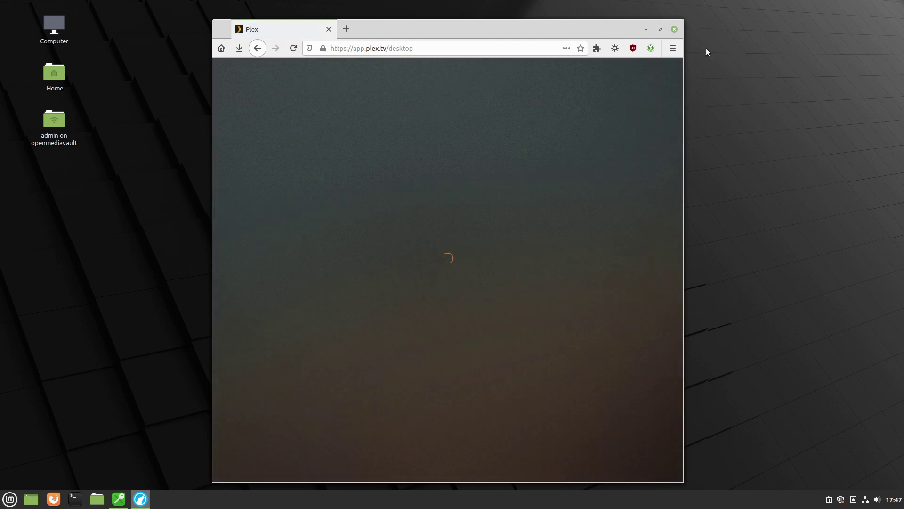
Step: Widen LibreWolf, confirm KeePassXC-Browser is connected, redetect login fields, and reload the Plex page
{"action": "left_click_drag", "start_coordinate": [682, 140], "coordinate": [790, 140]}
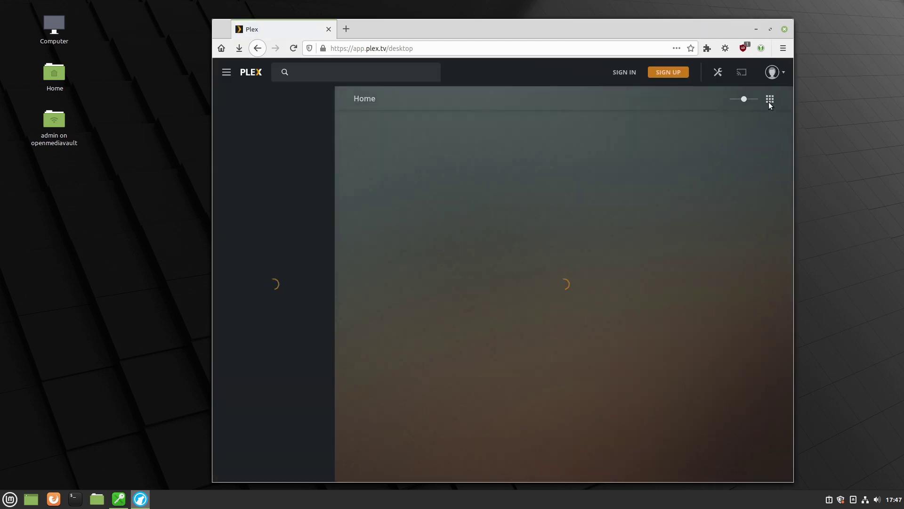
{"action": "left_click", "coordinate": [782, 73]}
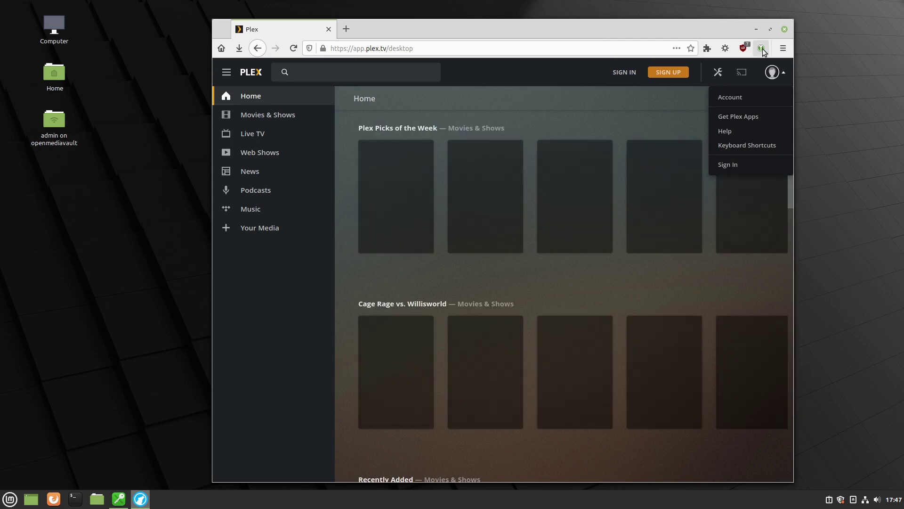
{"action": "left_click", "coordinate": [761, 48]}
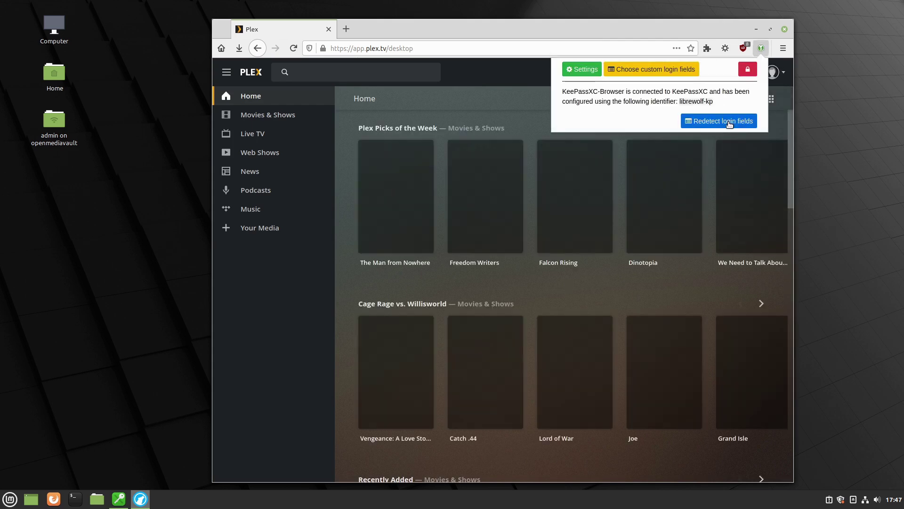
{"action": "left_click", "coordinate": [719, 121]}
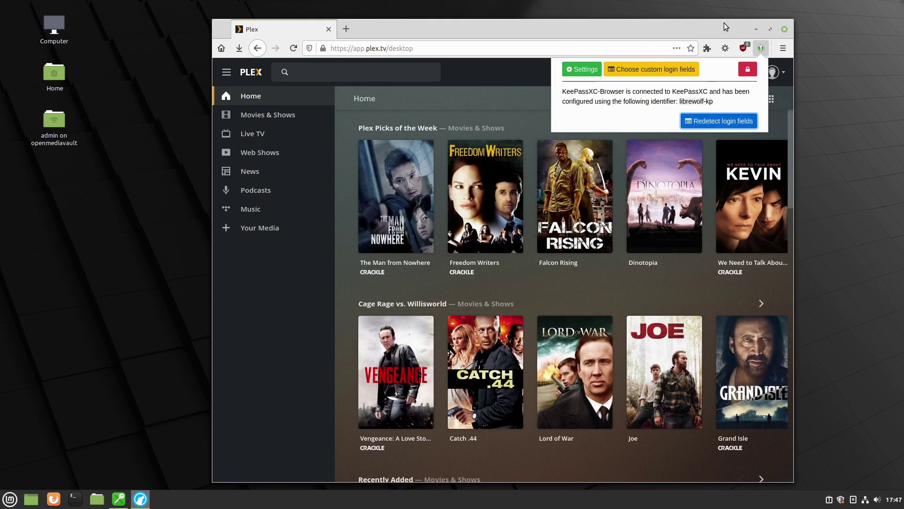
{"action": "left_click", "coordinate": [747, 71]}
{"action": "left_click", "coordinate": [607, 47]}
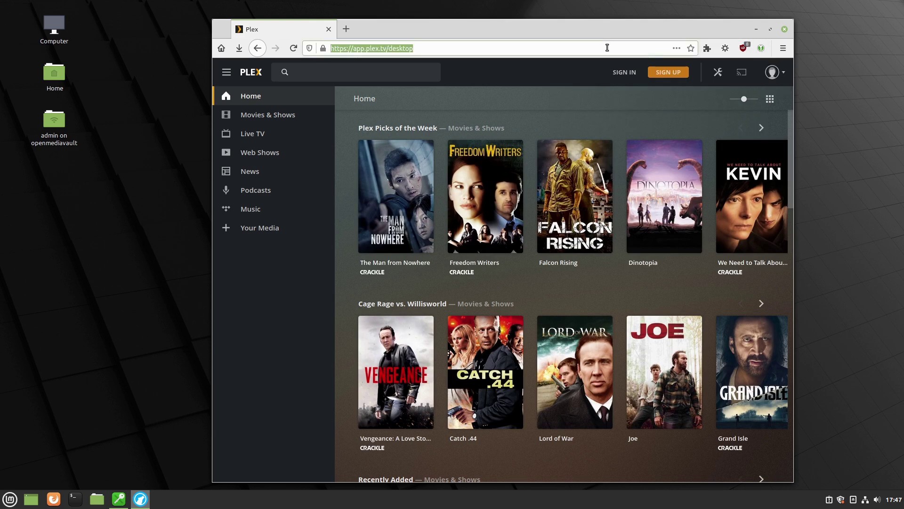
{"action": "key", "text": "Return"}
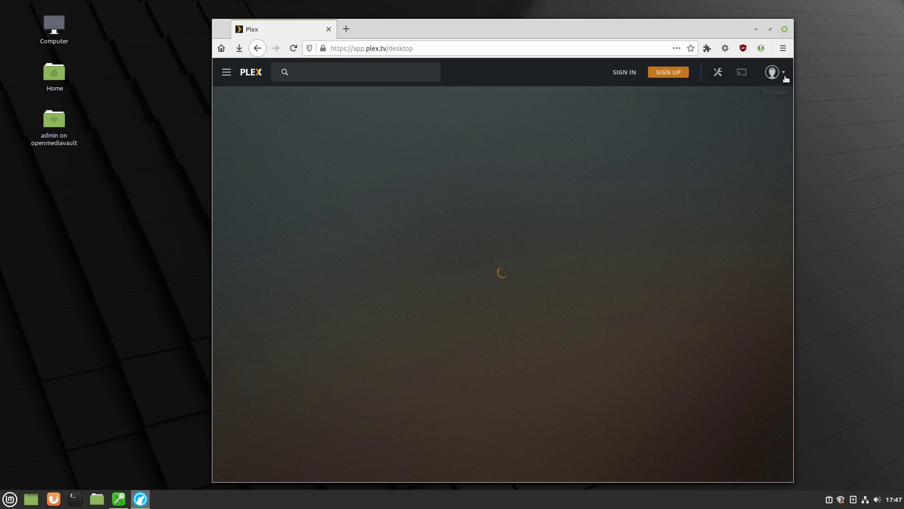
Step: Sign in to Plex with email, allow the Plex entry, autofill from KeePassXC, then close LibreWolf
{"action": "left_click", "coordinate": [784, 75]}
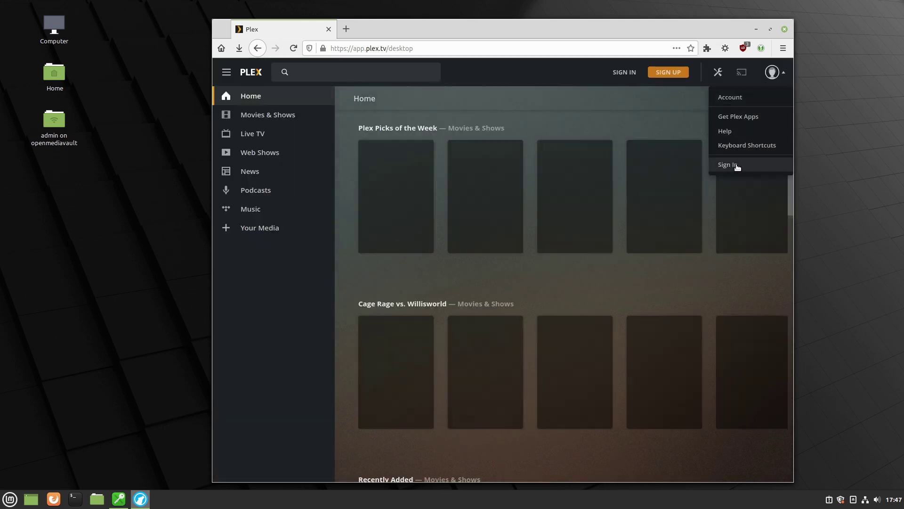
{"action": "left_click", "coordinate": [736, 166]}
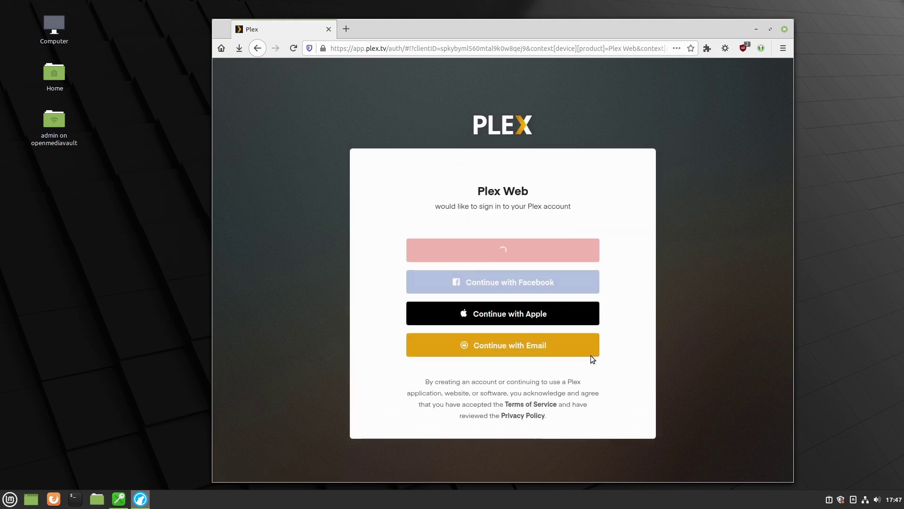
{"action": "left_click", "coordinate": [541, 343]}
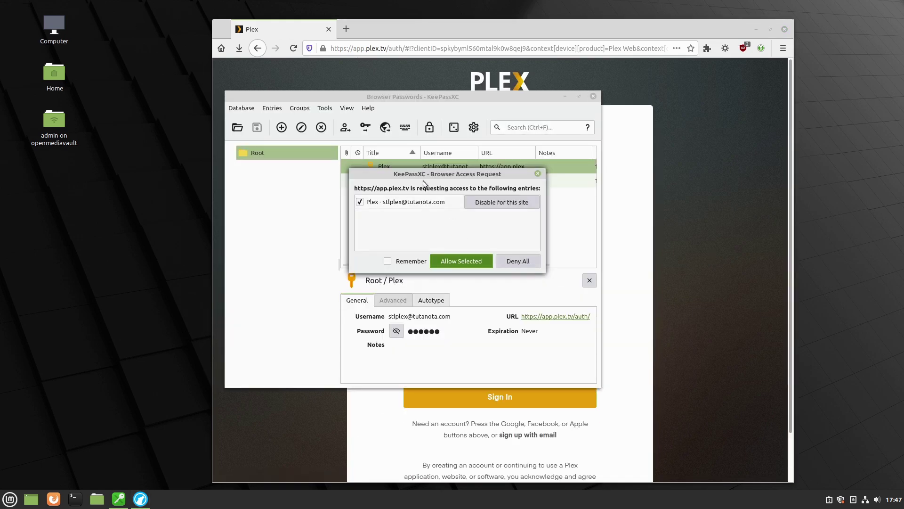
{"action": "left_click", "coordinate": [463, 260]}
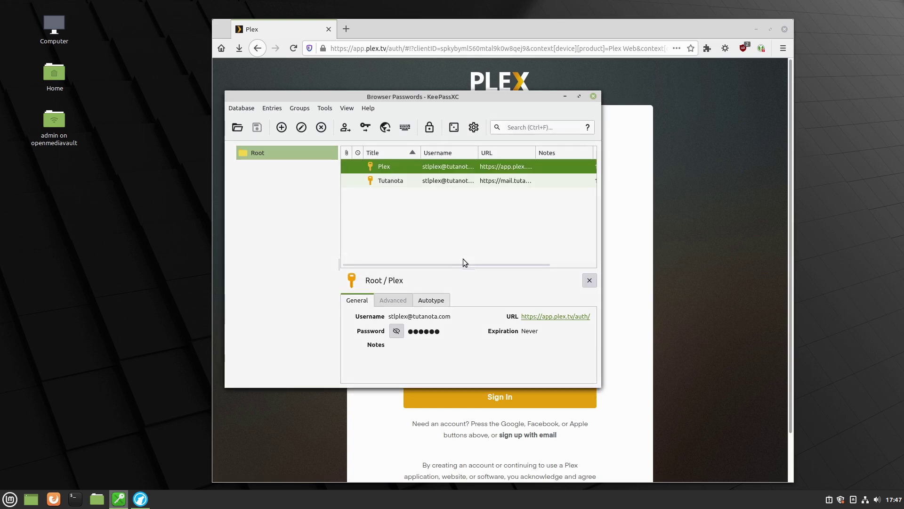
{"action": "left_click", "coordinate": [618, 29]}
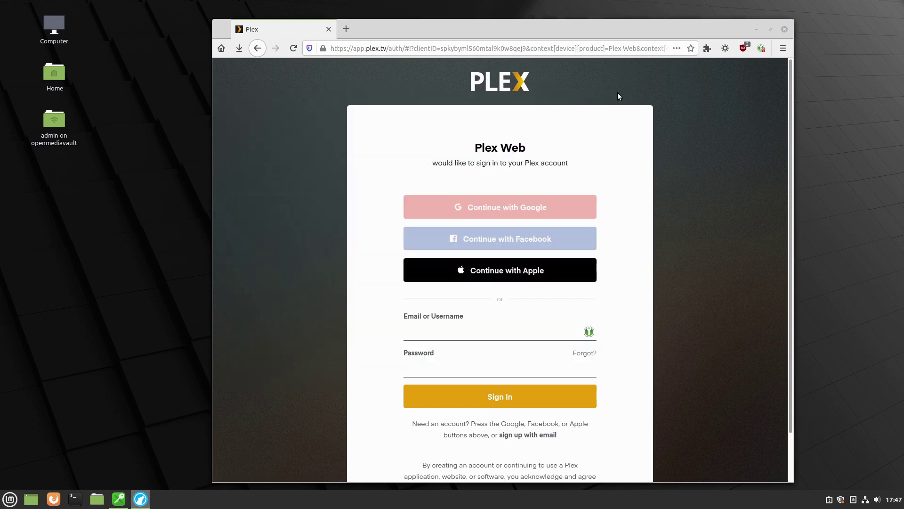
{"action": "left_click", "coordinate": [589, 332]}
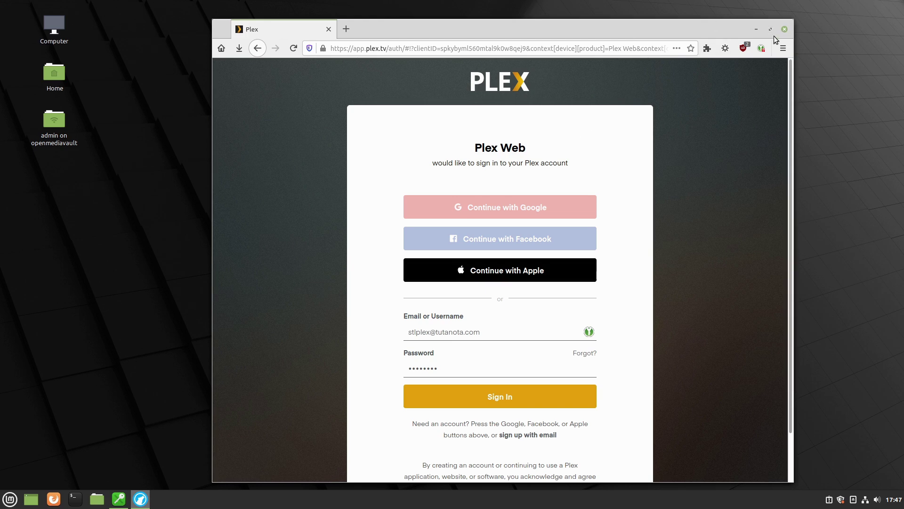
{"action": "key", "text": "alt+F4"}
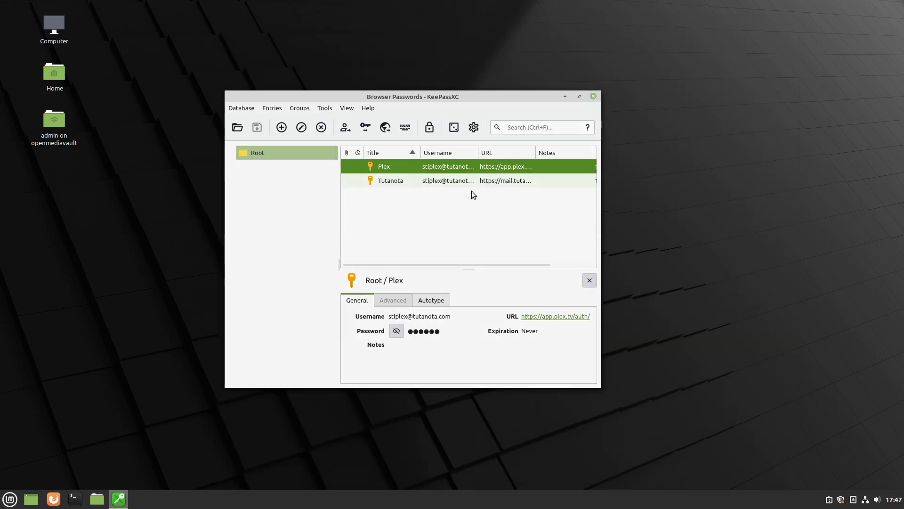
Step: Launch Vivaldi and dismiss its default-browser prompt
{"action": "left_click", "coordinate": [10, 499]}
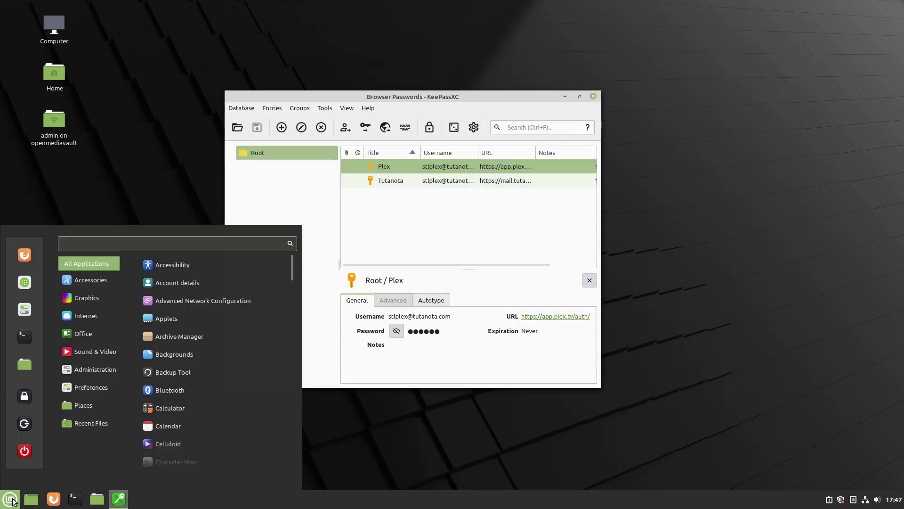
{"action": "type", "text": "viv"}
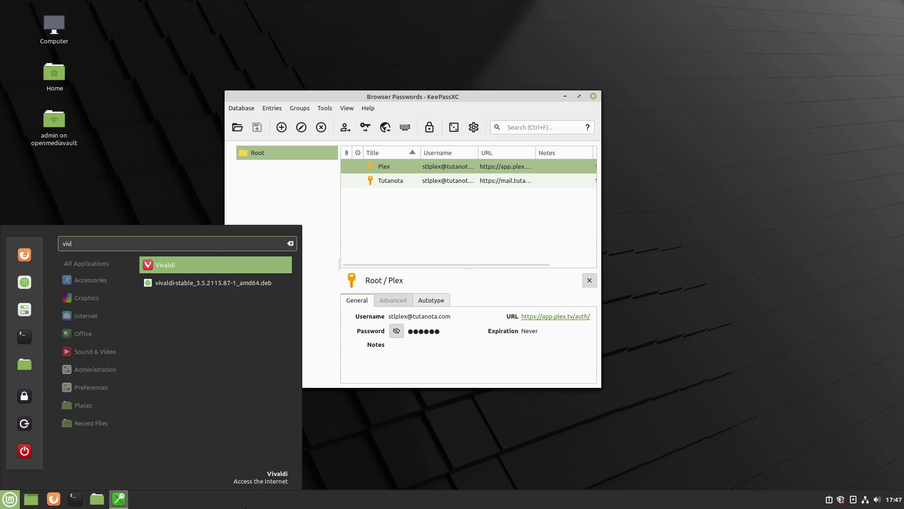
{"action": "left_click", "coordinate": [193, 281]}
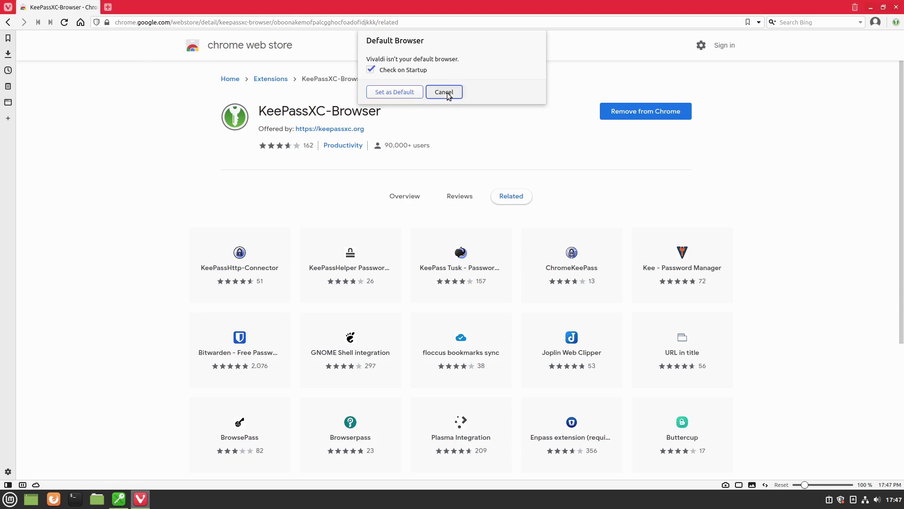
{"action": "left_click", "coordinate": [230, 25]}
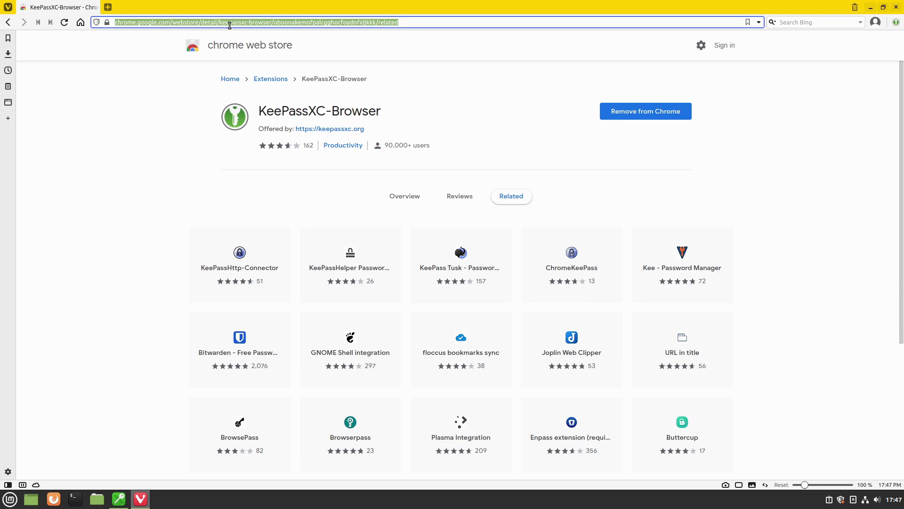
Step: Load mail.tutanota.com, autofill the login from KeePassXC, then quit Vivaldi
{"action": "type", "text": "mail.tutano"}
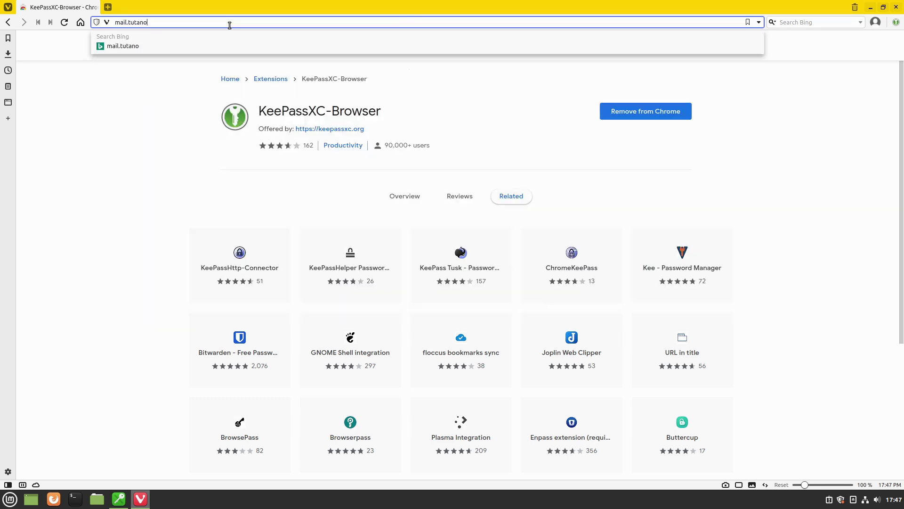
{"action": "type", "text": "ta.com"}
{"action": "key", "text": "Return"}
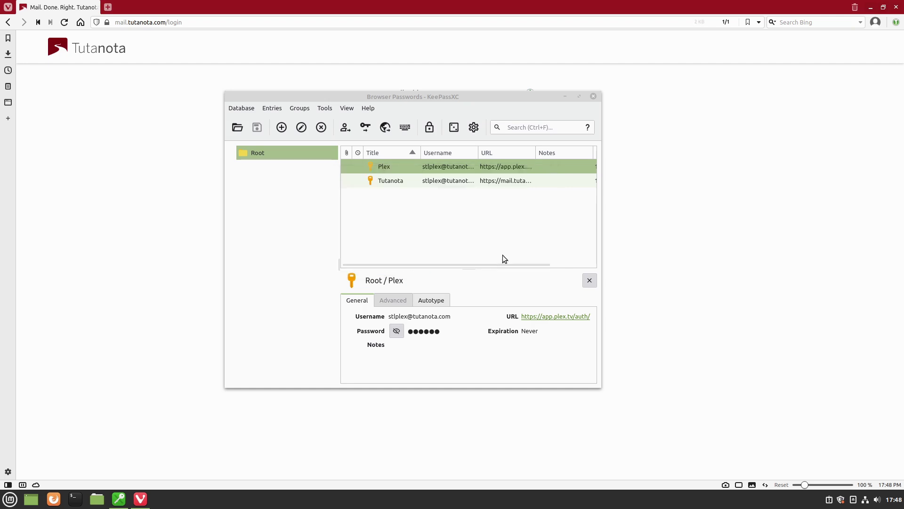
{"action": "left_click", "coordinate": [530, 93]}
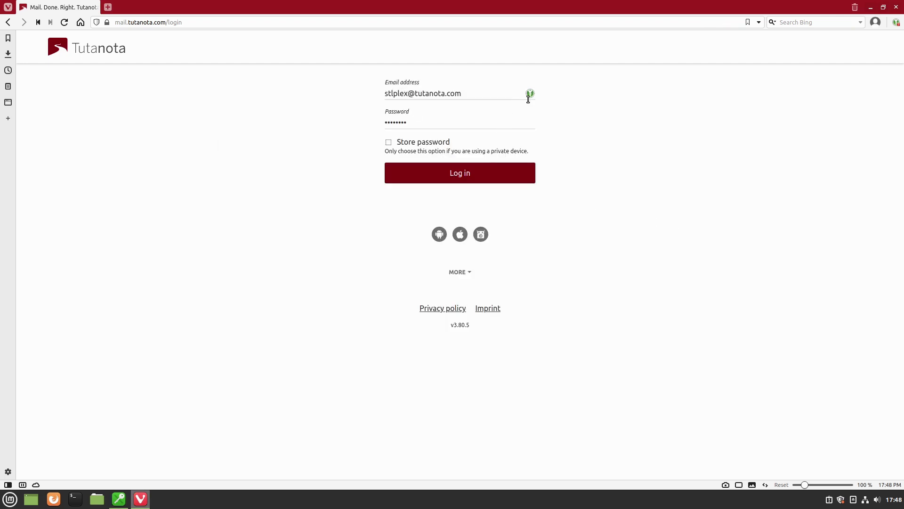
{"action": "left_click", "coordinate": [896, 7]}
{"action": "left_click", "coordinate": [547, 260]}
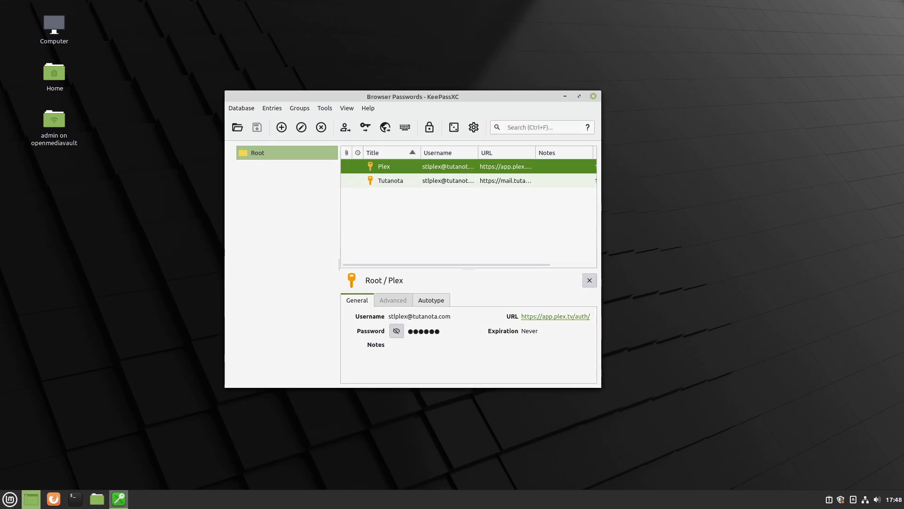
Step: Launch Microsoft Edge and load the mail.tutanota.com login page
{"action": "left_click", "coordinate": [10, 499]}
{"action": "type", "text": "edg"}
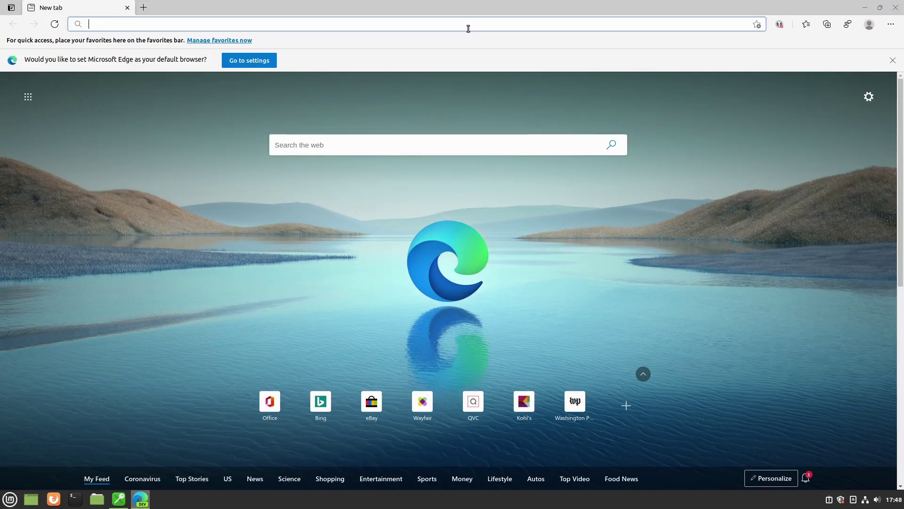
{"action": "type", "text": "mail."}
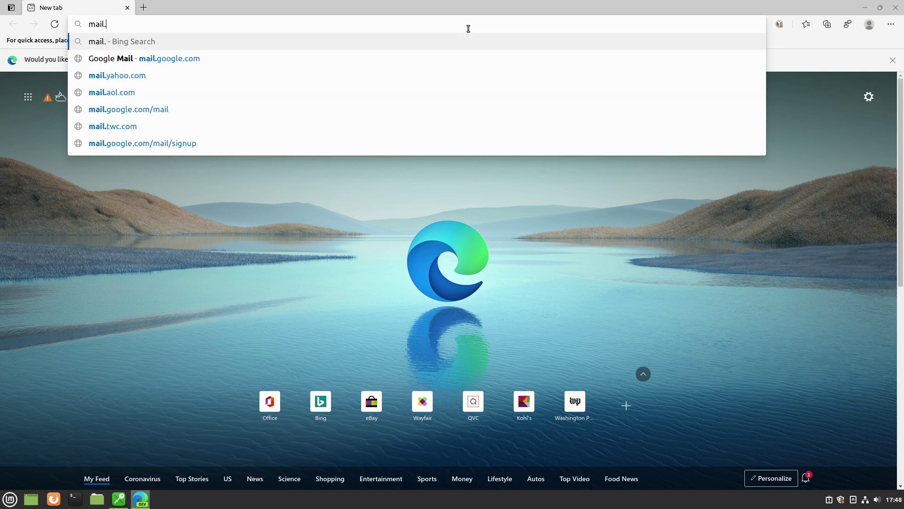
{"action": "type", "text": "tutanota.com/login"}
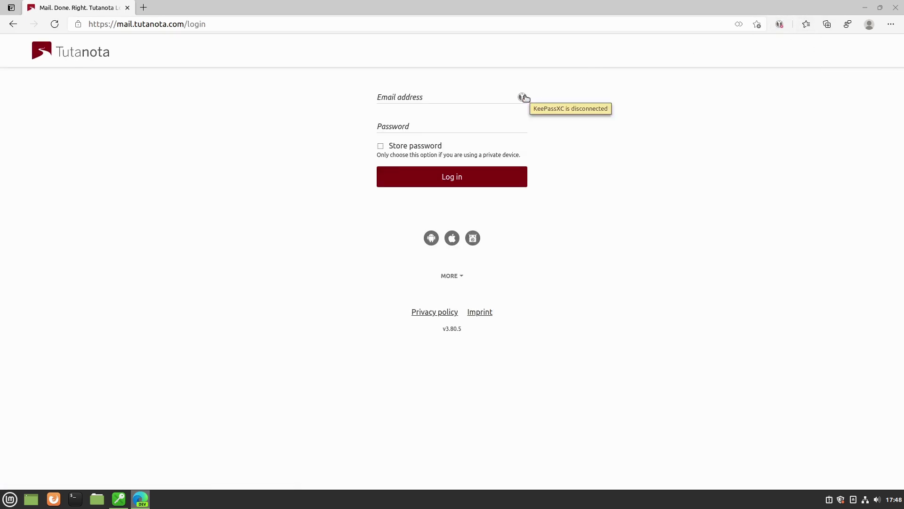
Step: Retry the KeePassXC-Browser connection in Edge, which fails with a key exchange error, and return to KeePassXC
{"action": "left_click", "coordinate": [779, 24]}
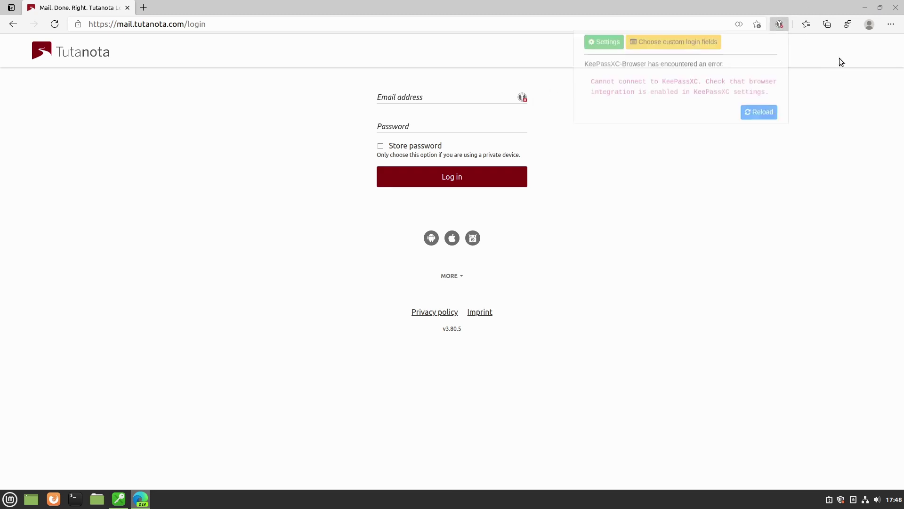
{"action": "left_click", "coordinate": [758, 113]}
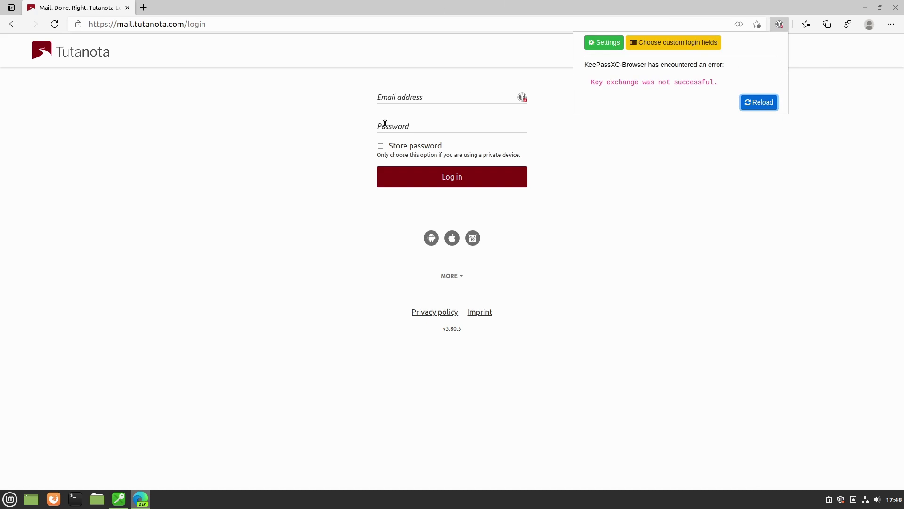
{"action": "left_click", "coordinate": [119, 498]}
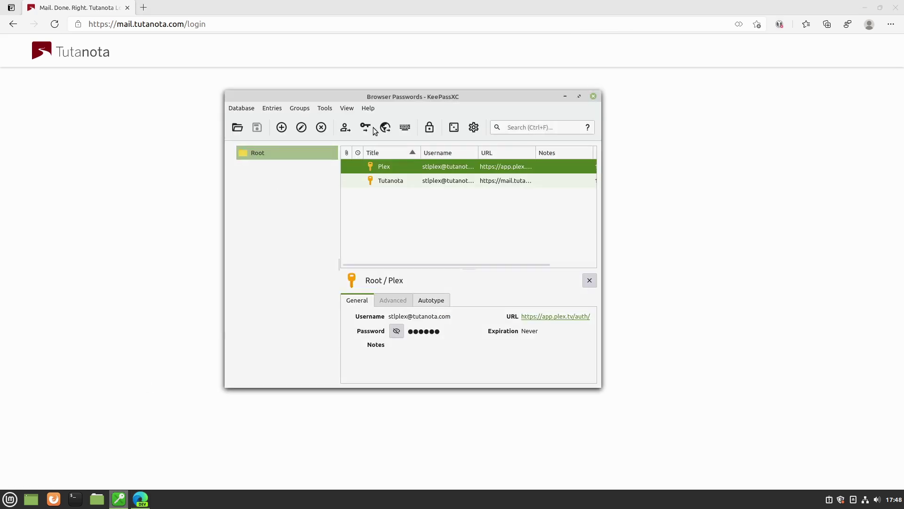
Step: Inspect KeePassXC's Browser Integration checkboxes, finding no Edge option, then close Settings and quit Edge
{"action": "left_click", "coordinate": [473, 128]}
{"action": "left_click", "coordinate": [254, 272]}
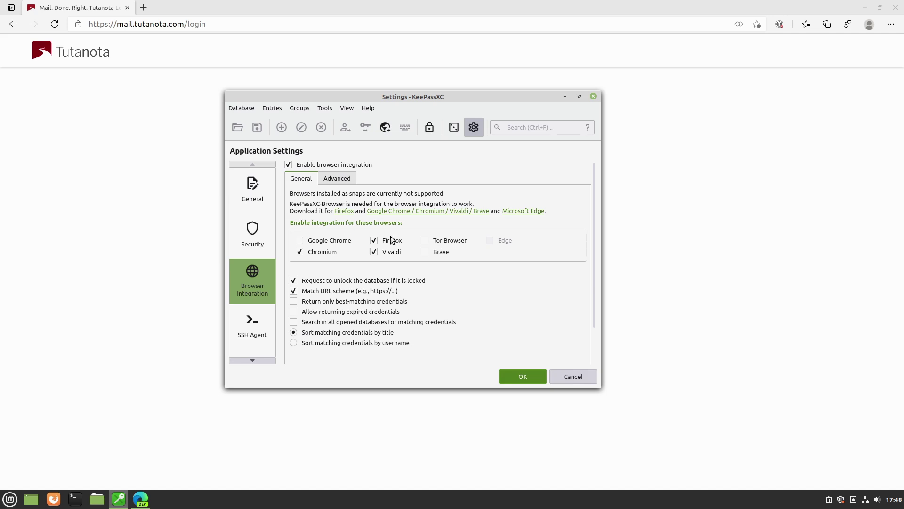
{"action": "left_click", "coordinate": [510, 375]}
{"action": "left_click", "coordinate": [353, 52]}
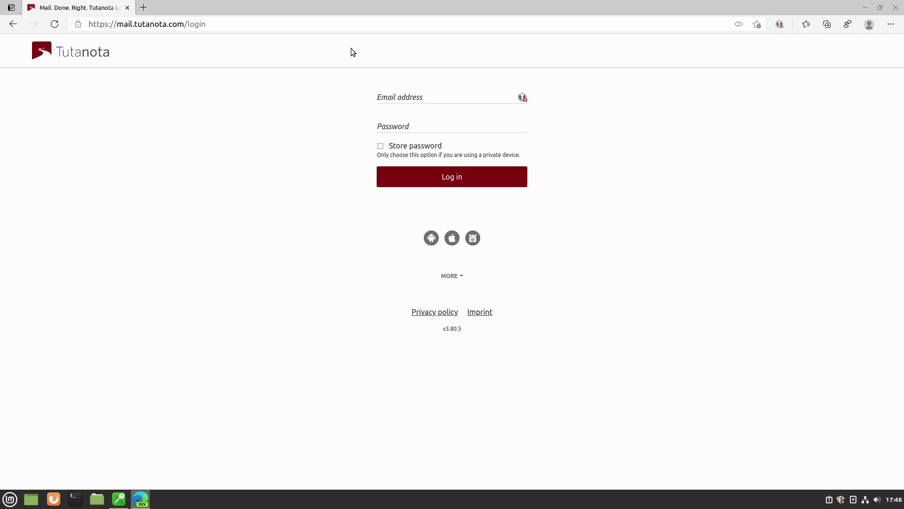
{"action": "left_click", "coordinate": [895, 8]}
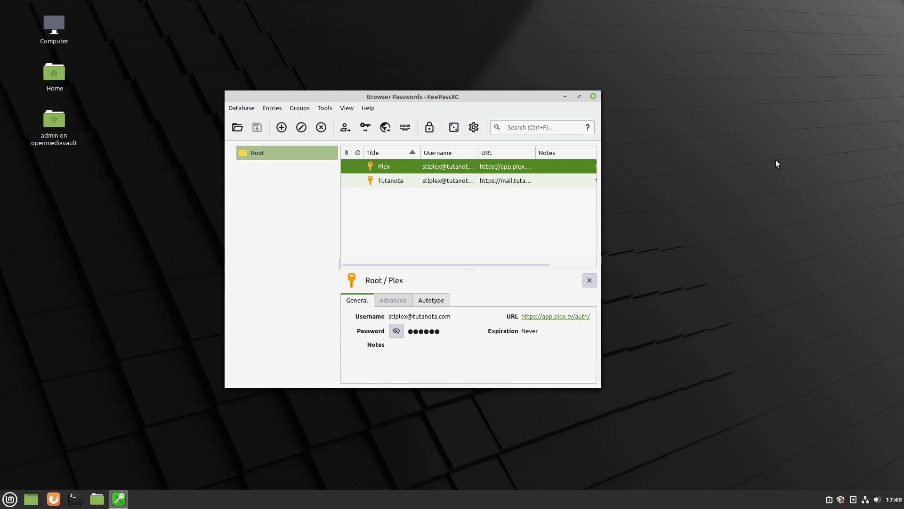